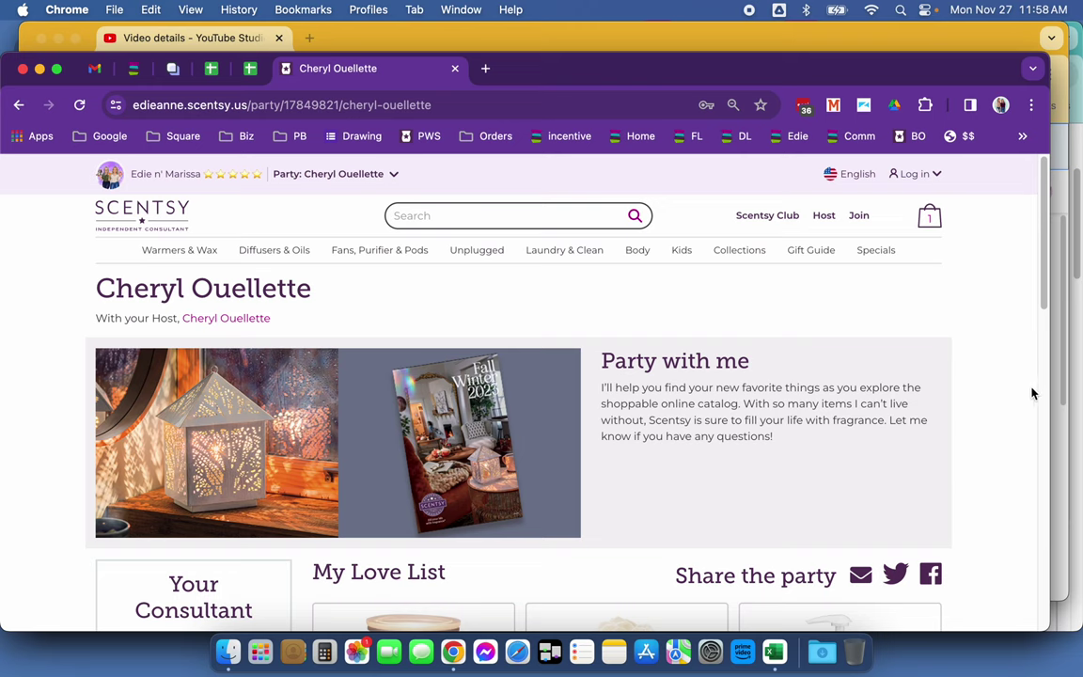
Leave the current shopping party and join Edie's Holiday Open House instead
{"action": "scroll", "coordinate": [972, 453], "scroll_direction": "down", "scroll_amount": 4}
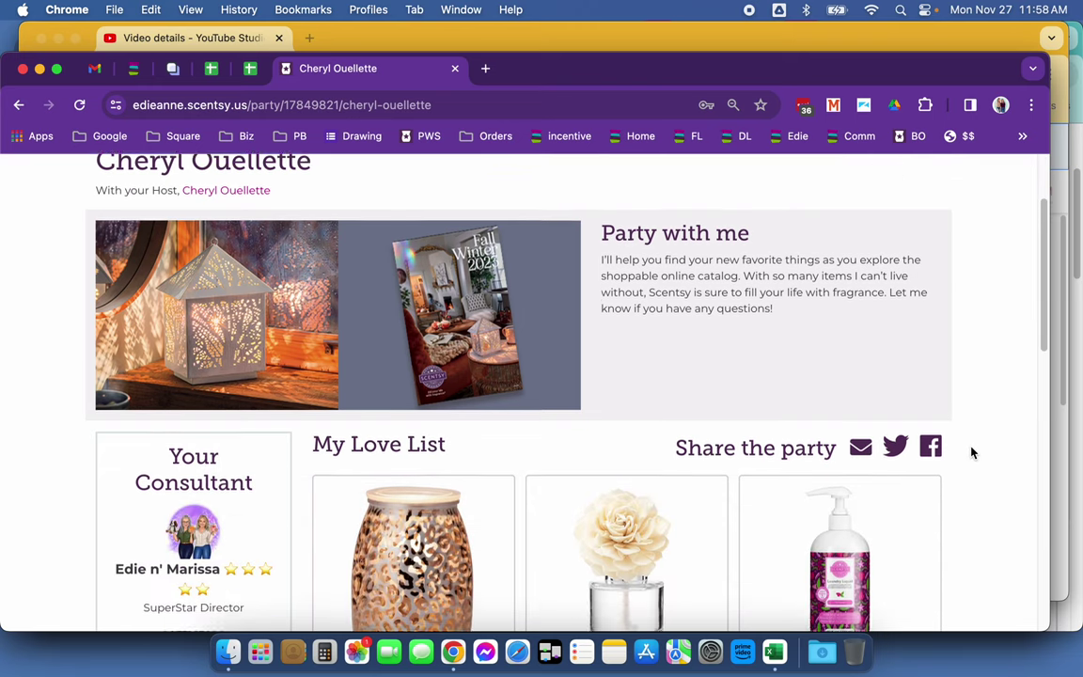
{"action": "scroll", "coordinate": [972, 453], "scroll_direction": "down", "scroll_amount": 5}
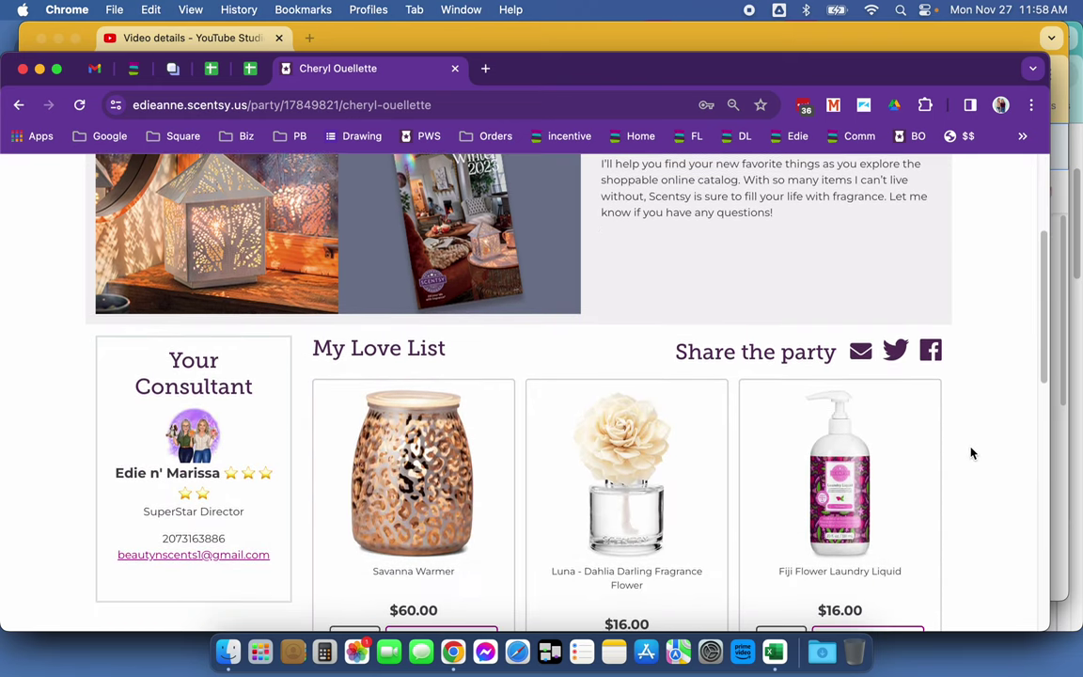
{"action": "scroll", "coordinate": [972, 453], "scroll_direction": "down", "scroll_amount": 10}
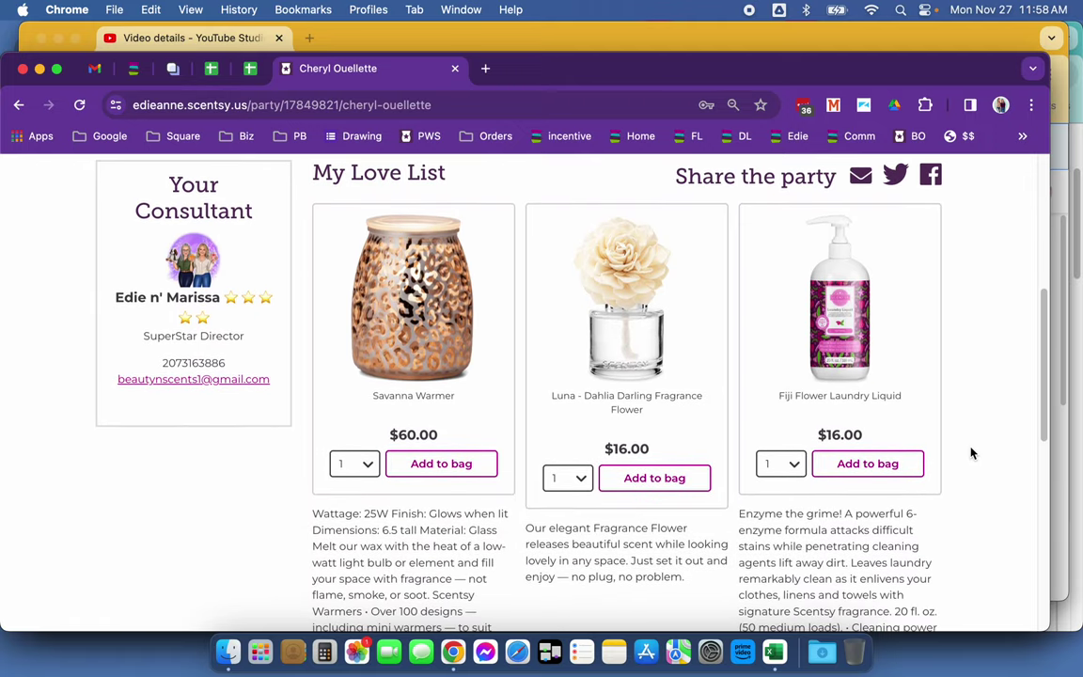
{"action": "scroll", "coordinate": [972, 453], "scroll_direction": "up", "scroll_amount": 20}
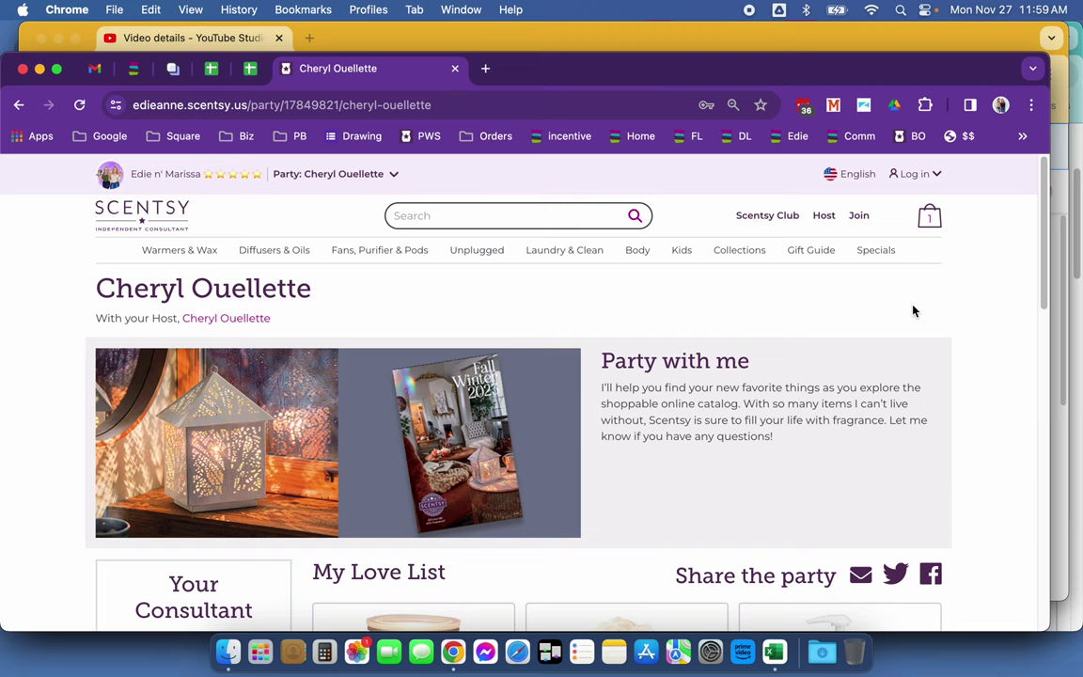
{"action": "left_click", "coordinate": [355, 178]}
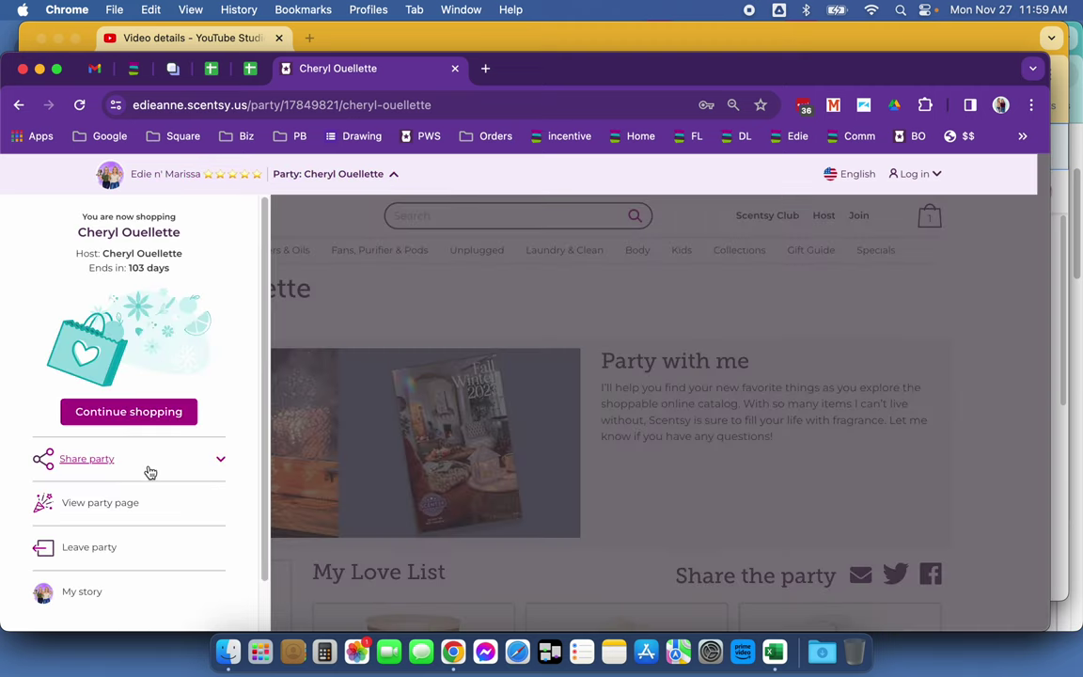
{"action": "left_click", "coordinate": [111, 546]}
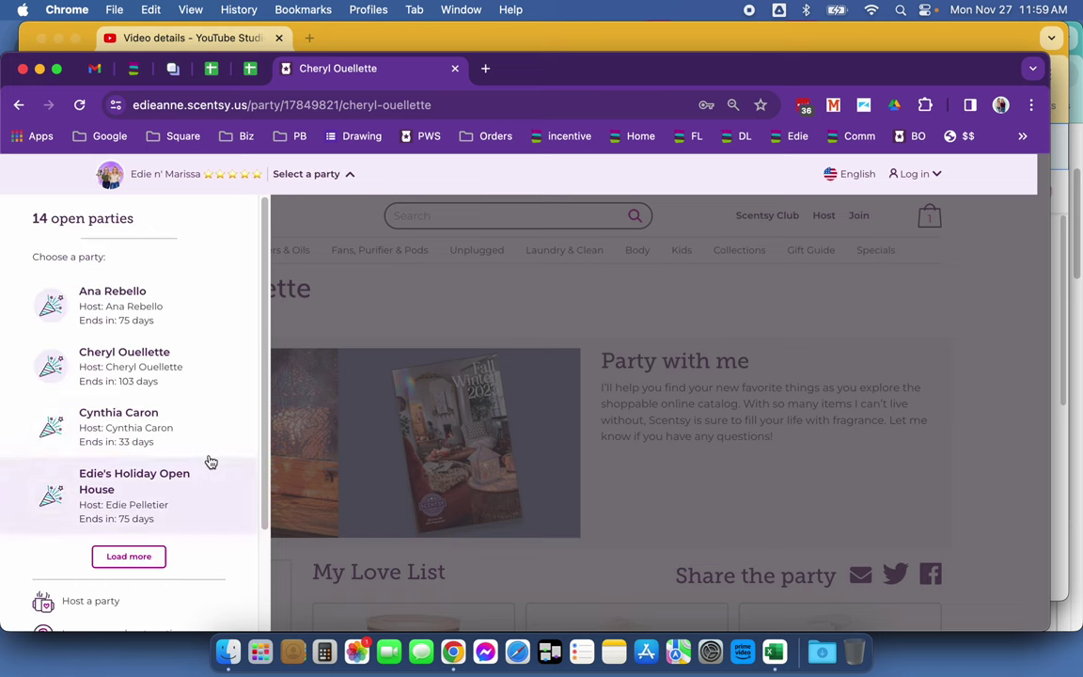
{"action": "scroll", "coordinate": [188, 423], "scroll_direction": "down", "scroll_amount": 3}
{"action": "left_click", "coordinate": [133, 376]}
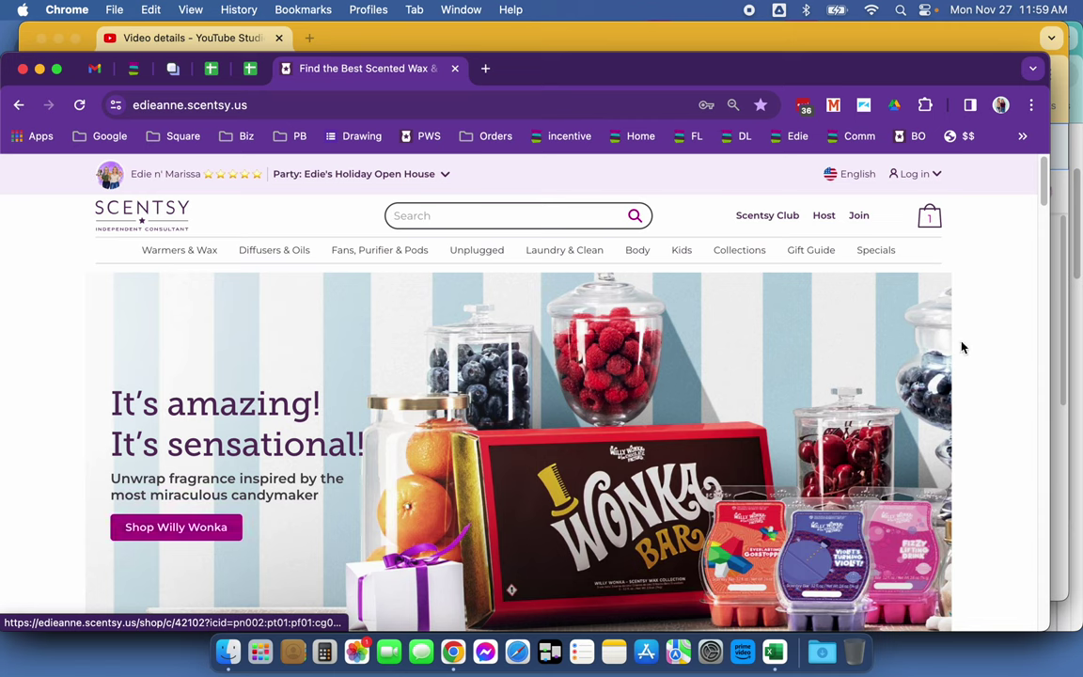
View Edie's party page, reviewing its video and the Love List's November Whiff Box and holiday items
{"action": "left_click", "coordinate": [374, 174]}
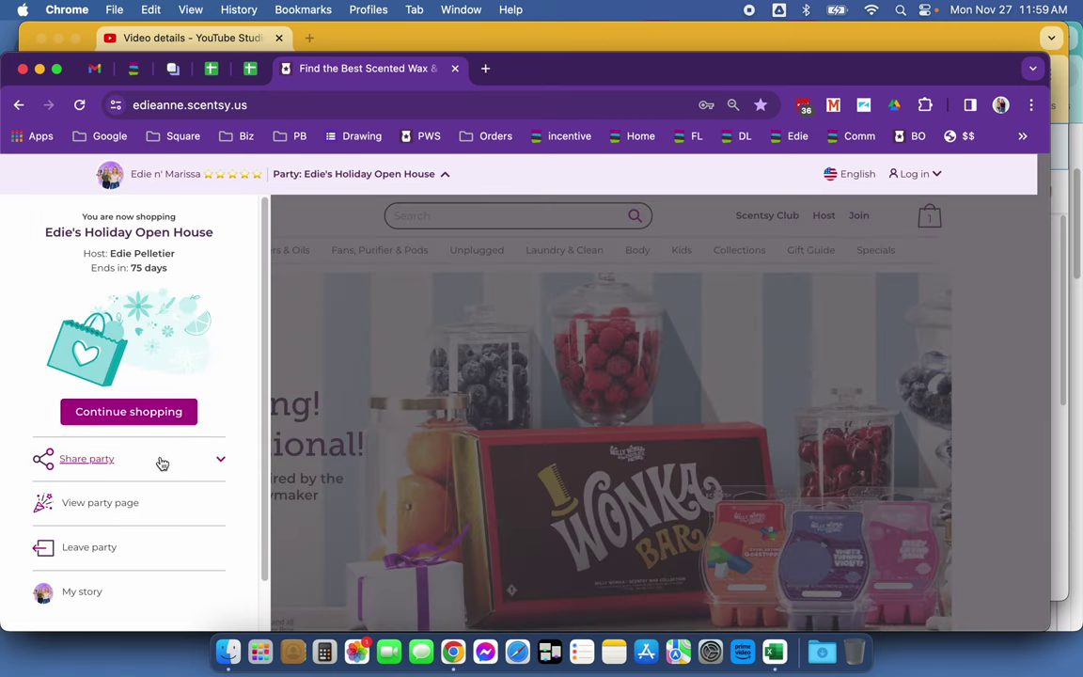
{"action": "left_click", "coordinate": [101, 505]}
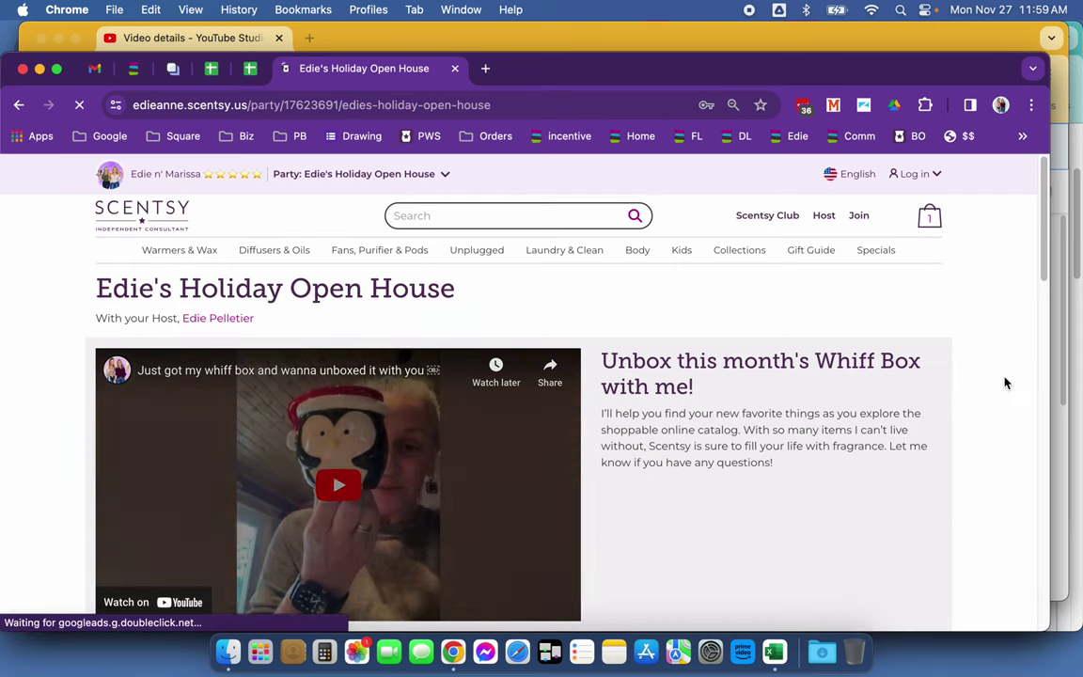
{"action": "scroll", "coordinate": [985, 432], "scroll_direction": "down", "scroll_amount": 3}
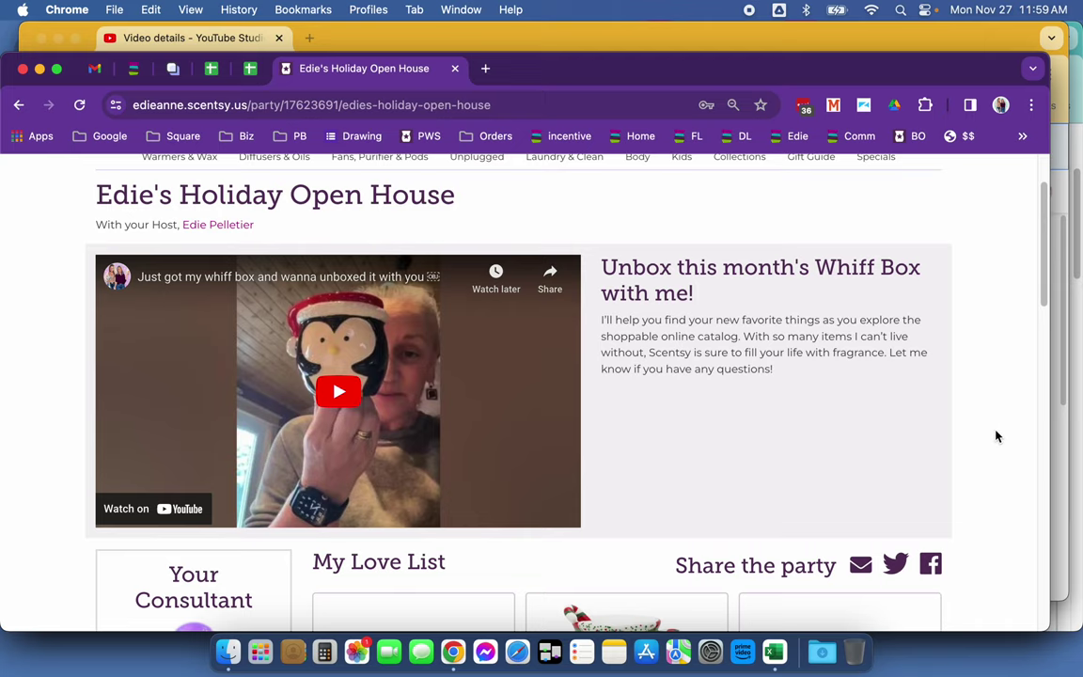
{"action": "scroll", "coordinate": [996, 437], "scroll_direction": "down", "scroll_amount": 5}
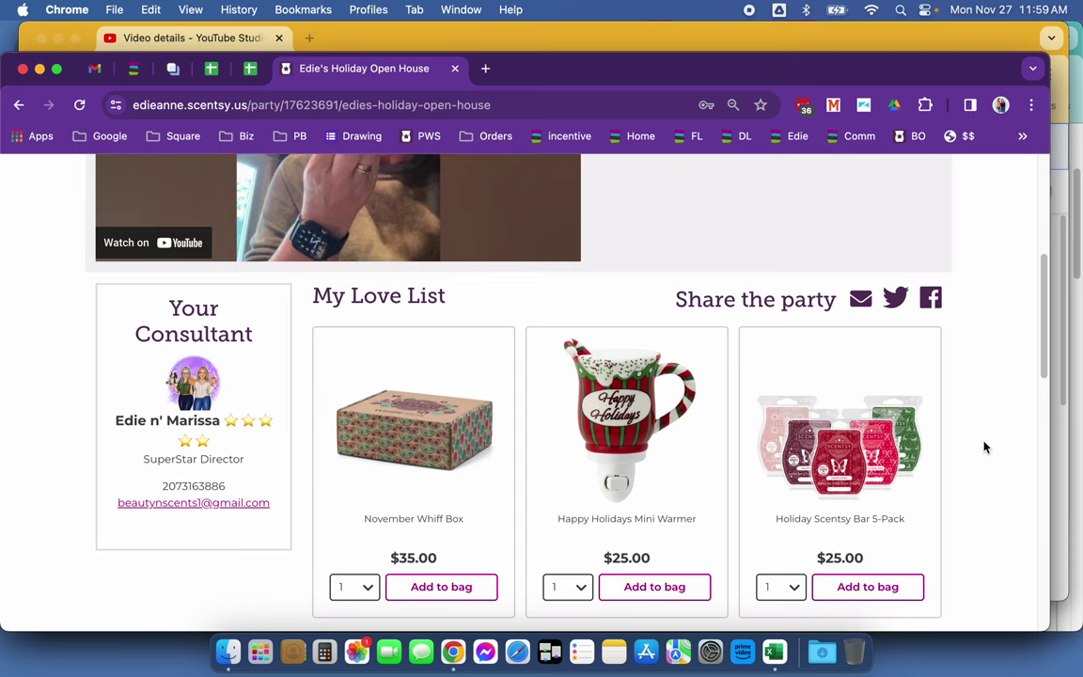
{"action": "scroll", "coordinate": [984, 448], "scroll_direction": "up", "scroll_amount": 4}
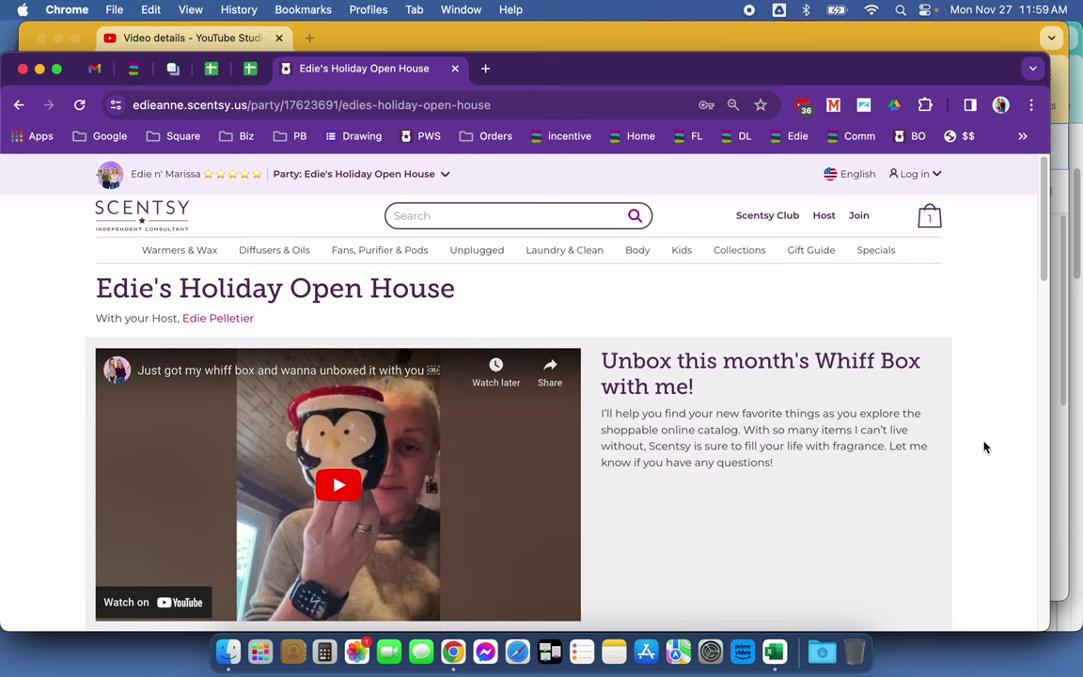
Open Edie's Holiday Open House from Open orders for editing, keeping its party name
{"action": "left_click", "coordinate": [133, 71]}
{"action": "scroll", "coordinate": [230, 230], "scroll_direction": "up", "scroll_amount": 3}
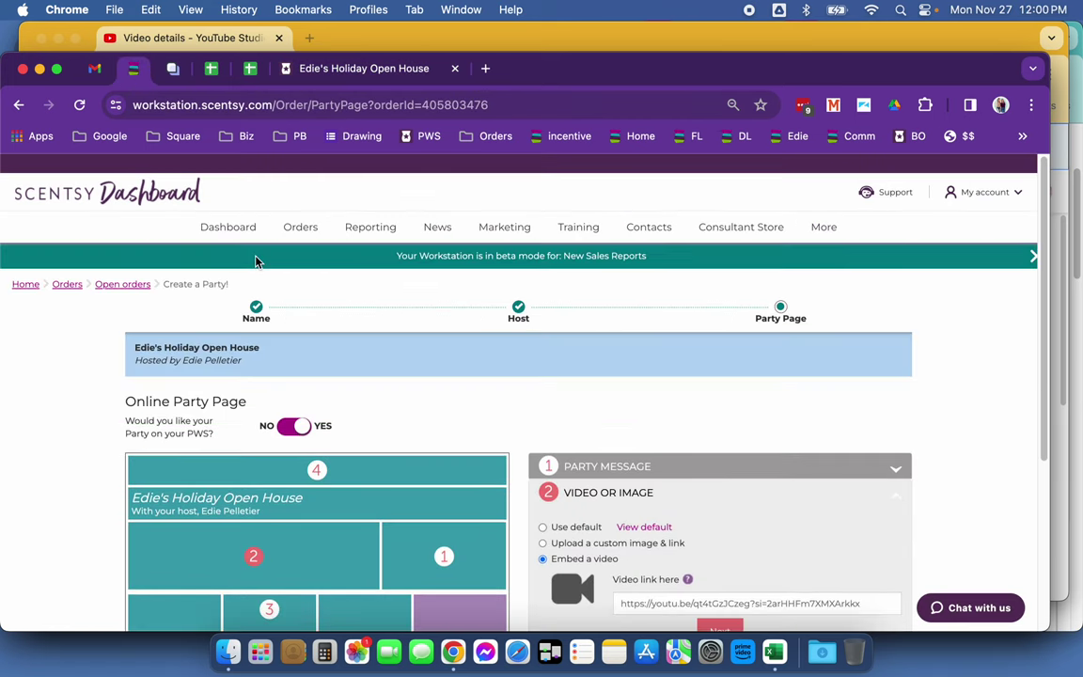
{"action": "left_click", "coordinate": [123, 285]}
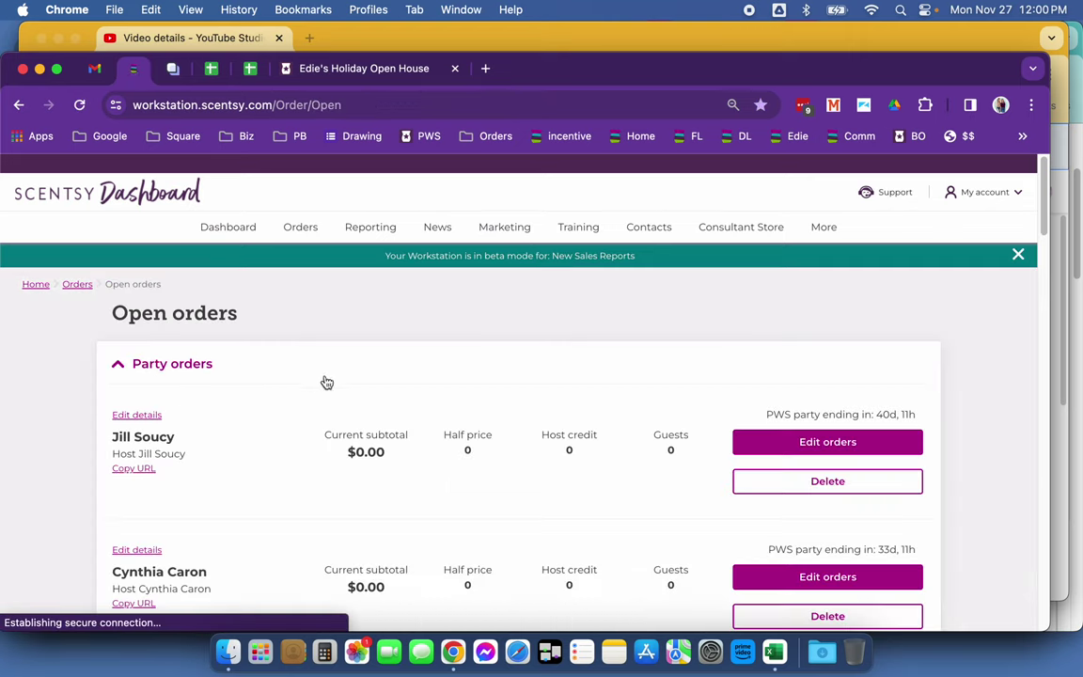
{"action": "scroll", "coordinate": [333, 484], "scroll_direction": "down", "scroll_amount": 8}
{"action": "scroll", "coordinate": [333, 484], "scroll_direction": "down", "scroll_amount": 10}
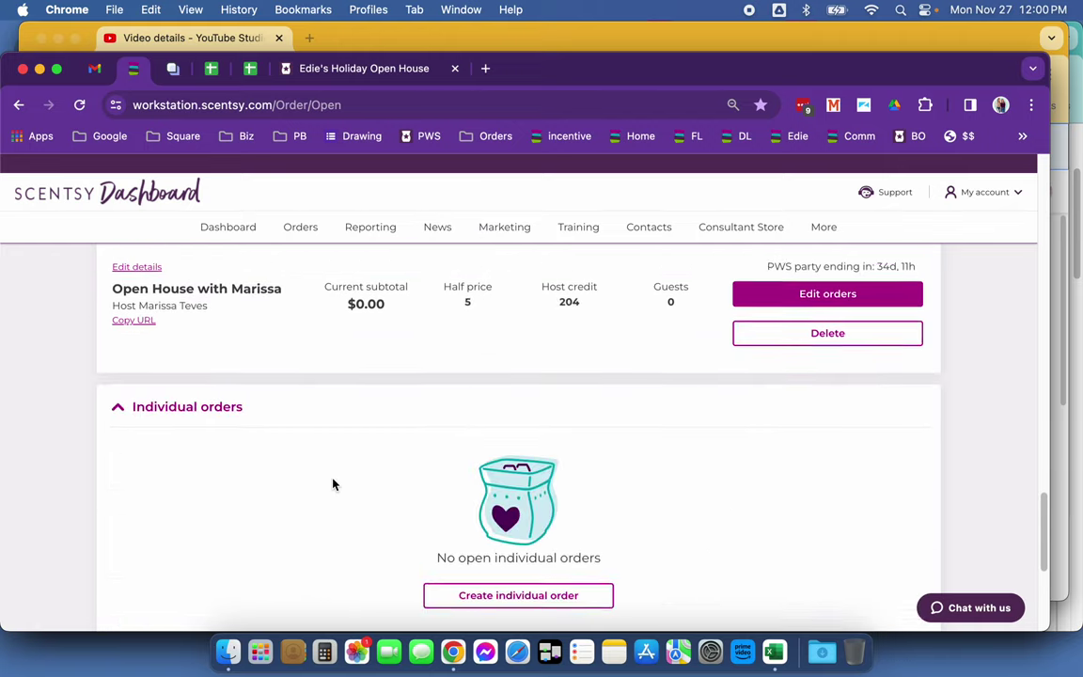
{"action": "scroll", "coordinate": [310, 451], "scroll_direction": "up", "scroll_amount": 5}
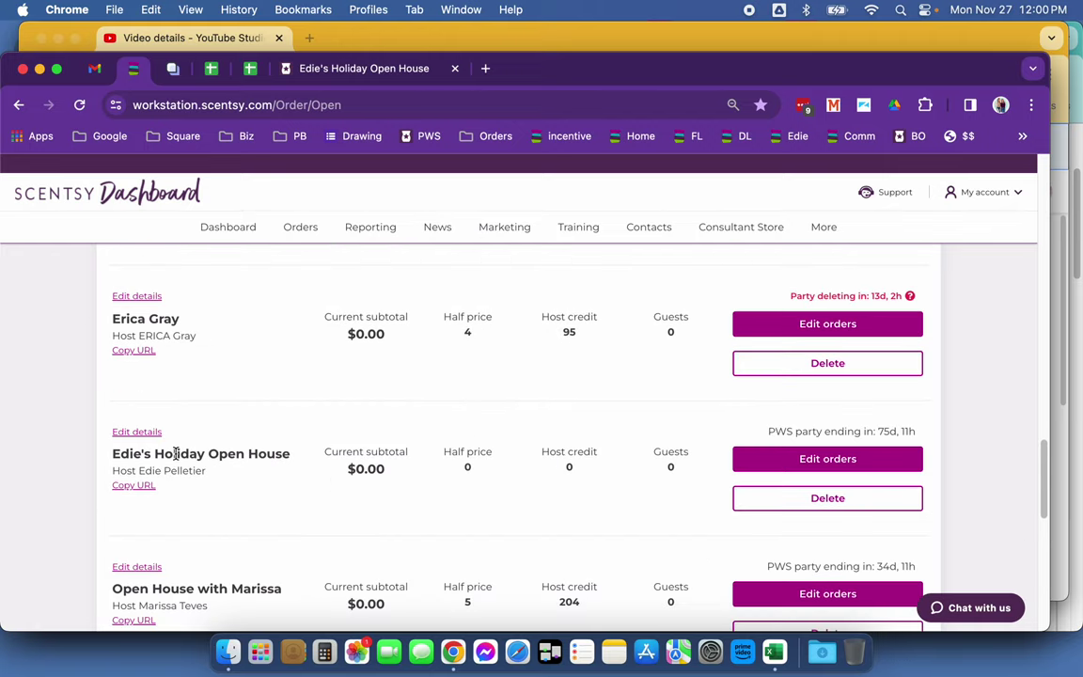
{"action": "left_click", "coordinate": [142, 436]}
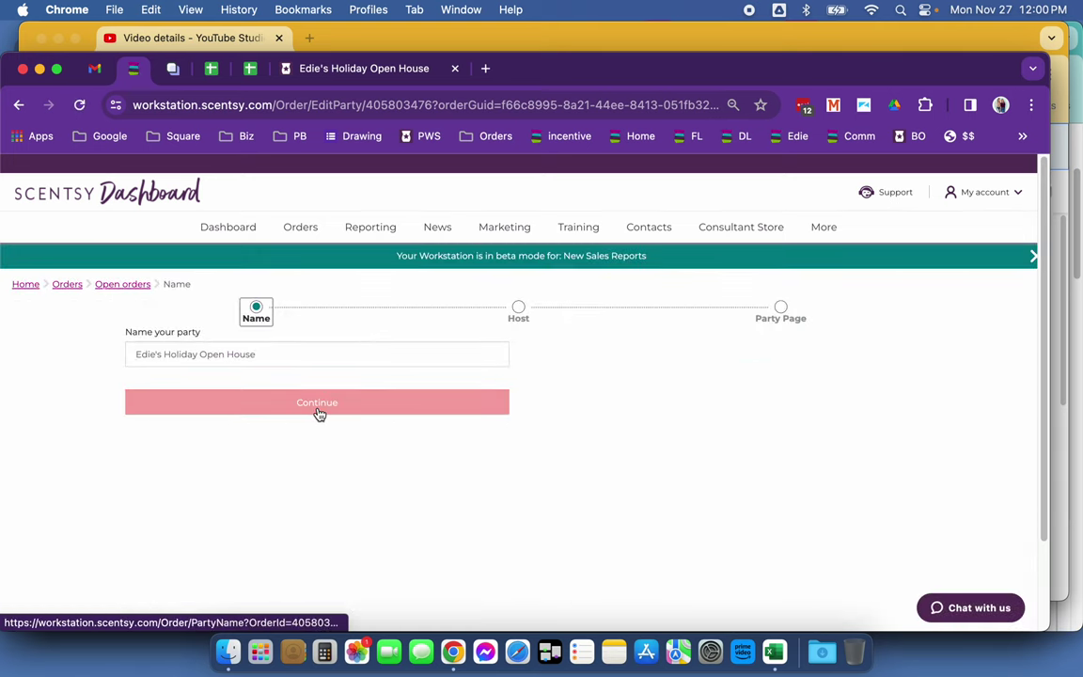
{"action": "left_click", "coordinate": [318, 404]}
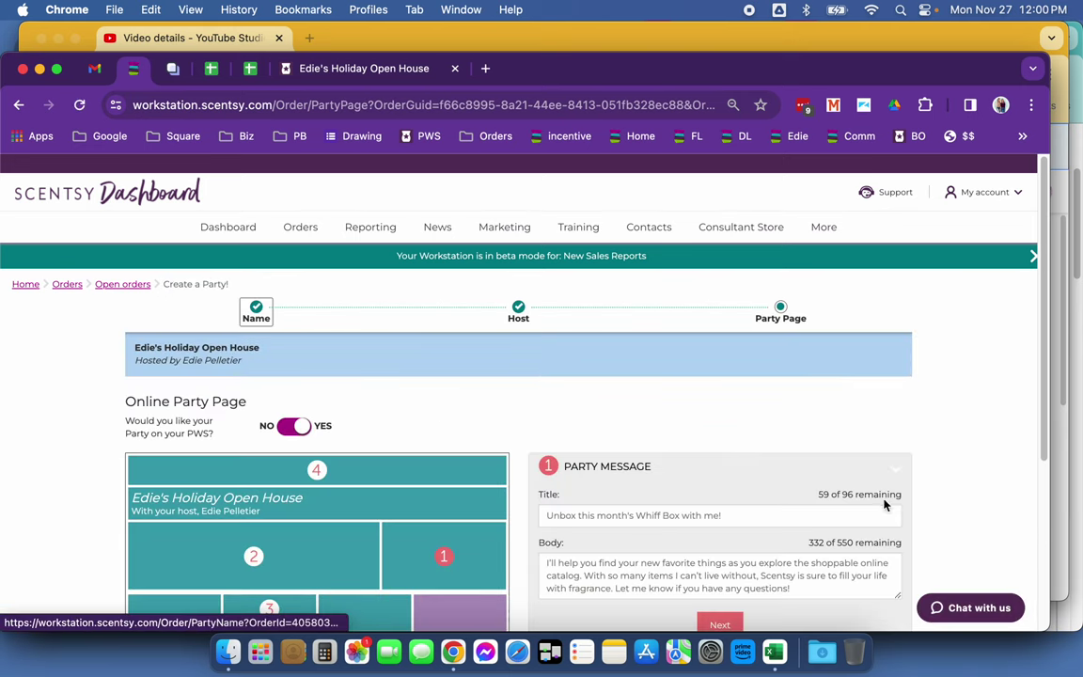
Keep Online Party Page enabled and the Whiff Box message unchanged, then advance to Video or Image
{"action": "scroll", "coordinate": [938, 478], "scroll_direction": "down", "scroll_amount": 3}
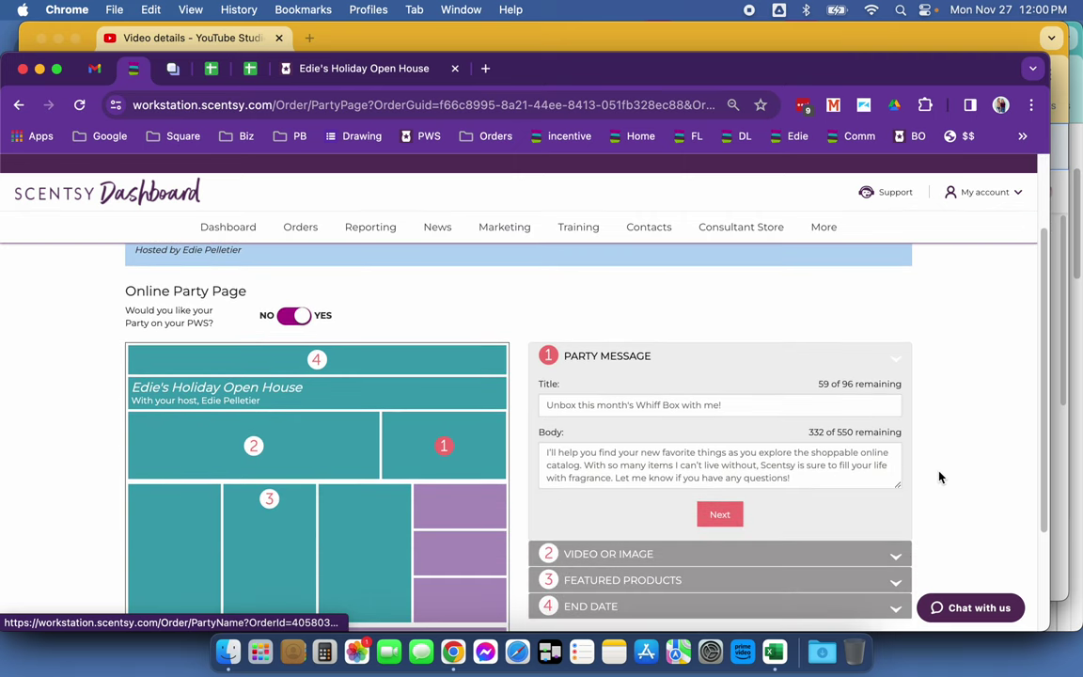
{"action": "left_click", "coordinate": [295, 318]}
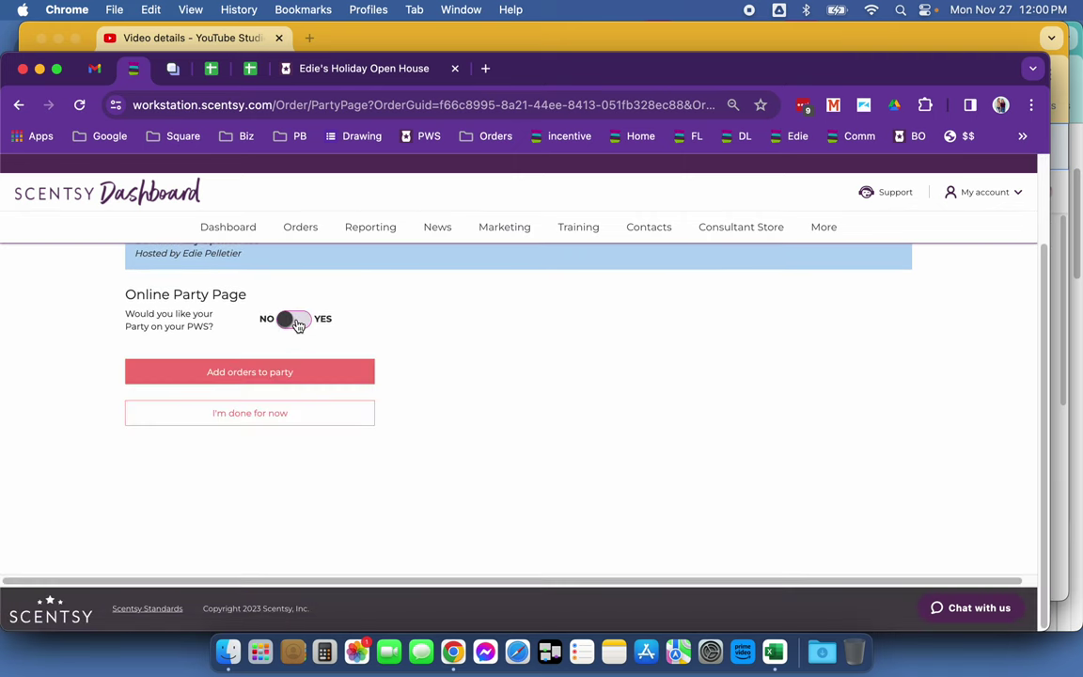
{"action": "left_click", "coordinate": [295, 320]}
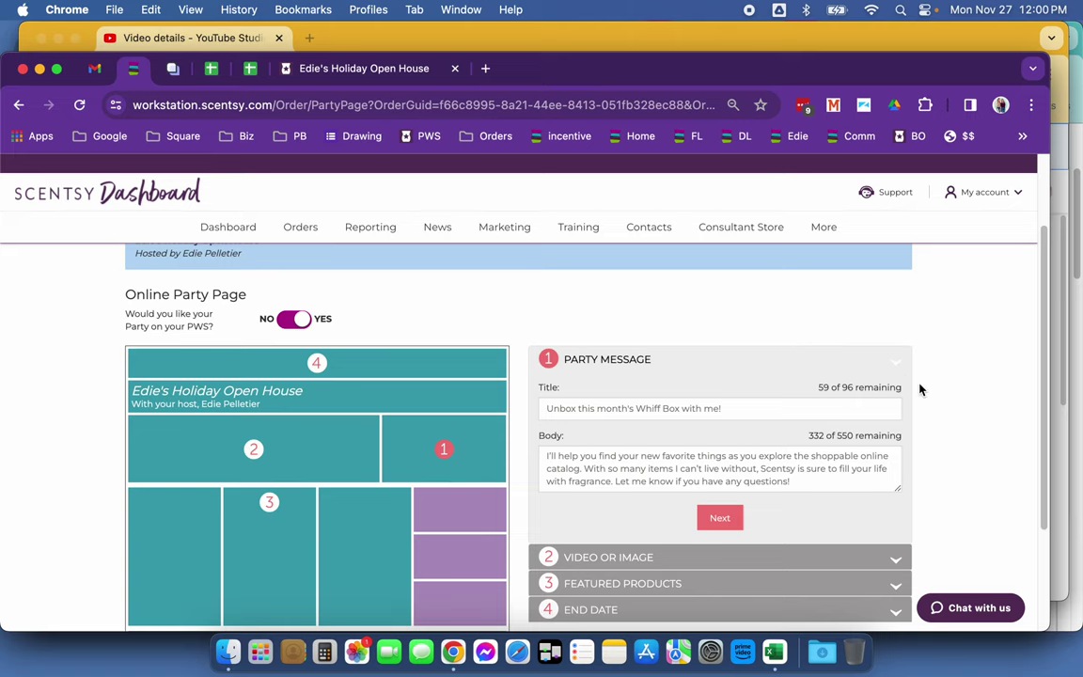
{"action": "scroll", "coordinate": [919, 389], "scroll_direction": "down", "scroll_amount": 2}
{"action": "scroll", "coordinate": [920, 393], "scroll_direction": "down", "scroll_amount": 1}
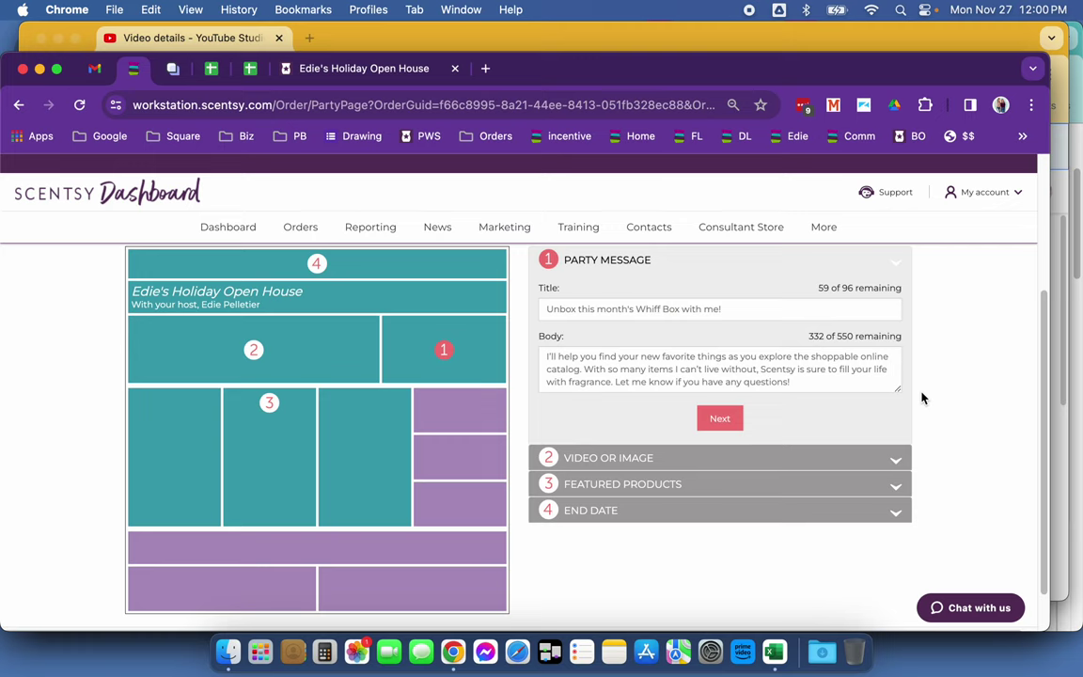
{"action": "left_click_drag", "start_coordinate": [756, 367], "coordinate": [618, 360]}
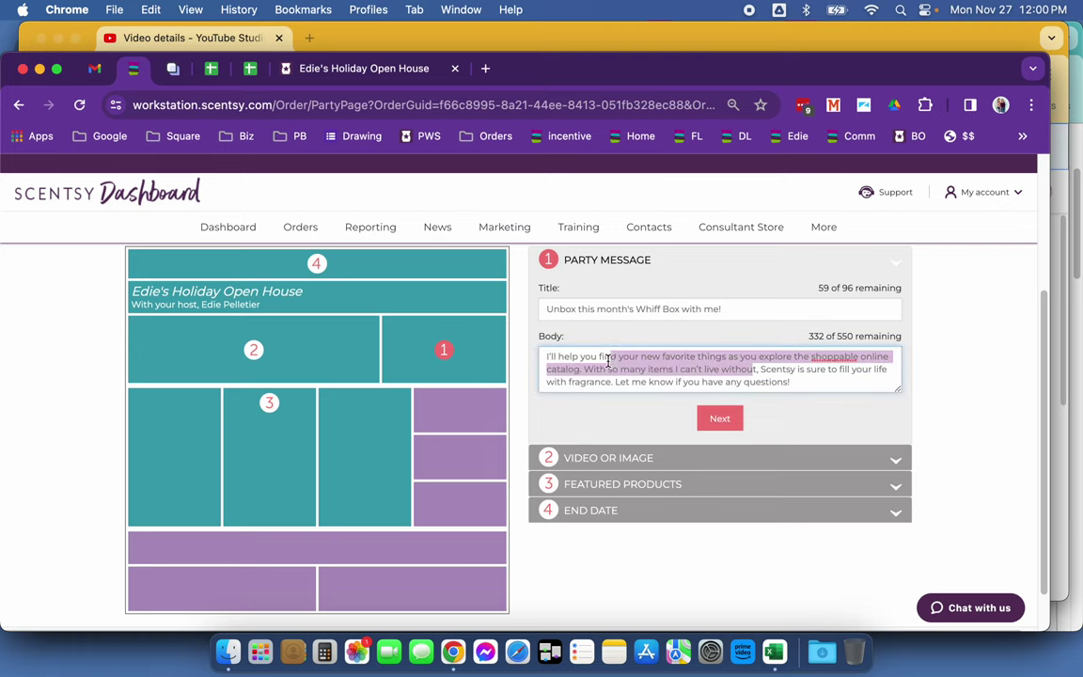
{"action": "left_click", "coordinate": [726, 357]}
{"action": "left_click", "coordinate": [718, 419]}
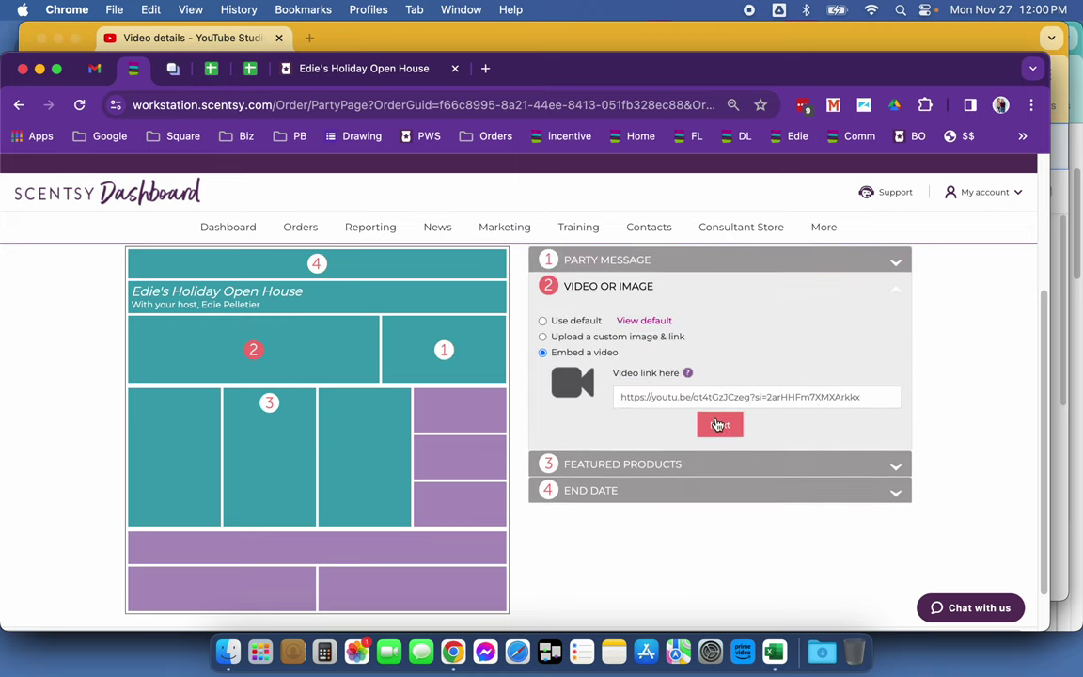
Choose the embedded video option, then copy the unboxing video's youtu.be link from YouTube Studio
{"action": "left_click", "coordinate": [542, 321]}
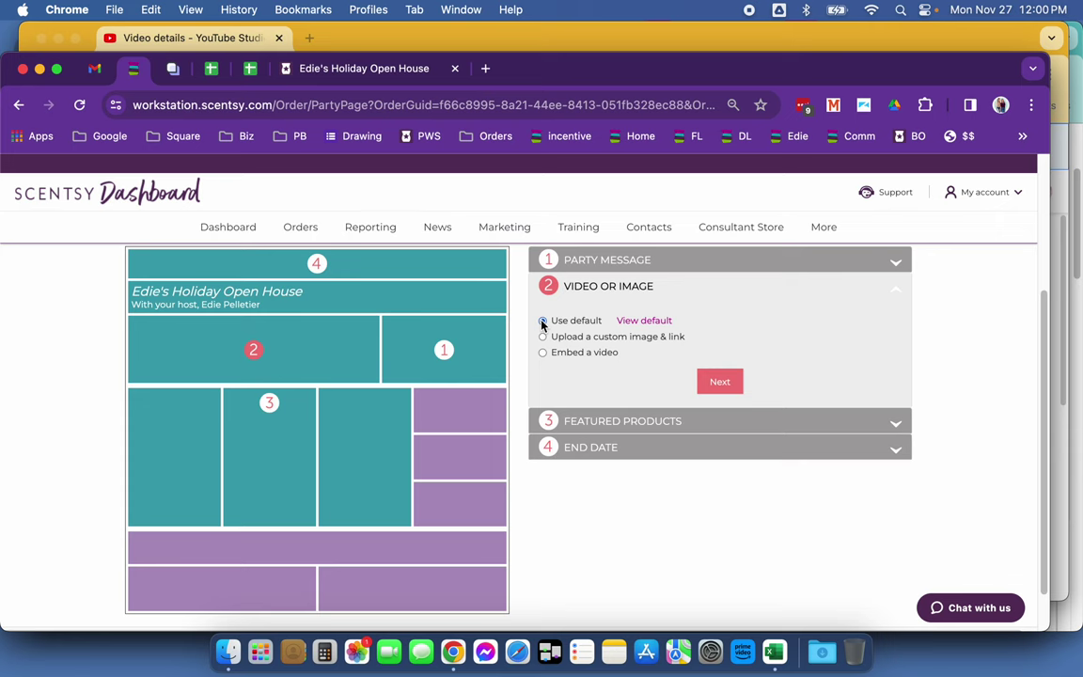
{"action": "mouse_move", "coordinate": [634, 329]}
{"action": "left_click", "coordinate": [543, 337]}
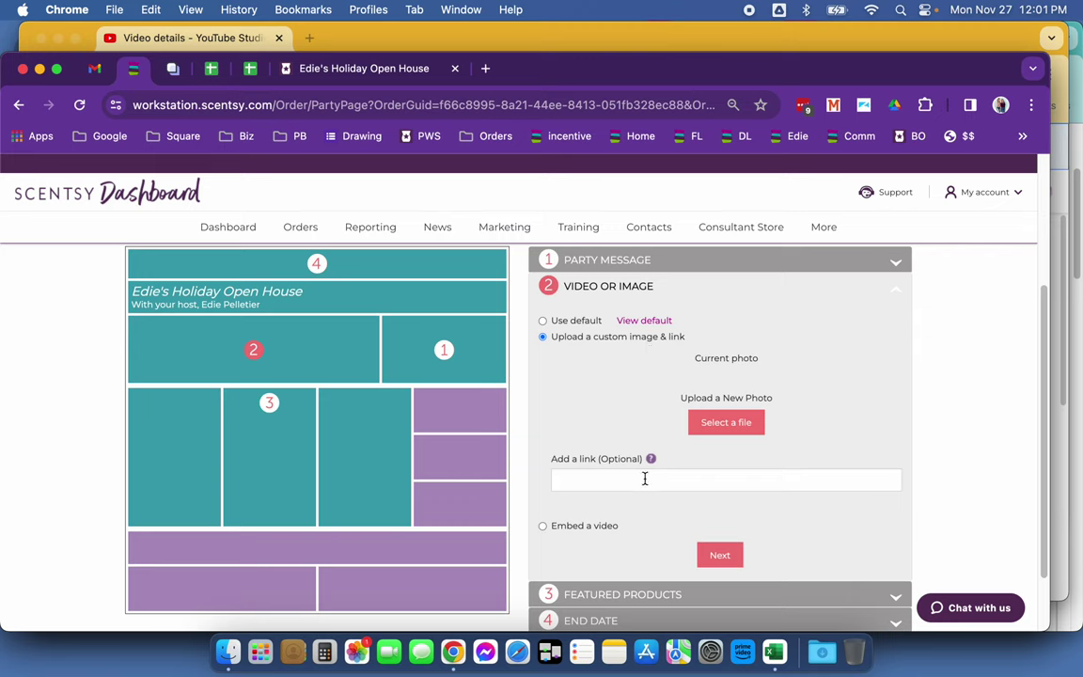
{"action": "scroll", "coordinate": [564, 451], "scroll_direction": "down", "scroll_amount": 3}
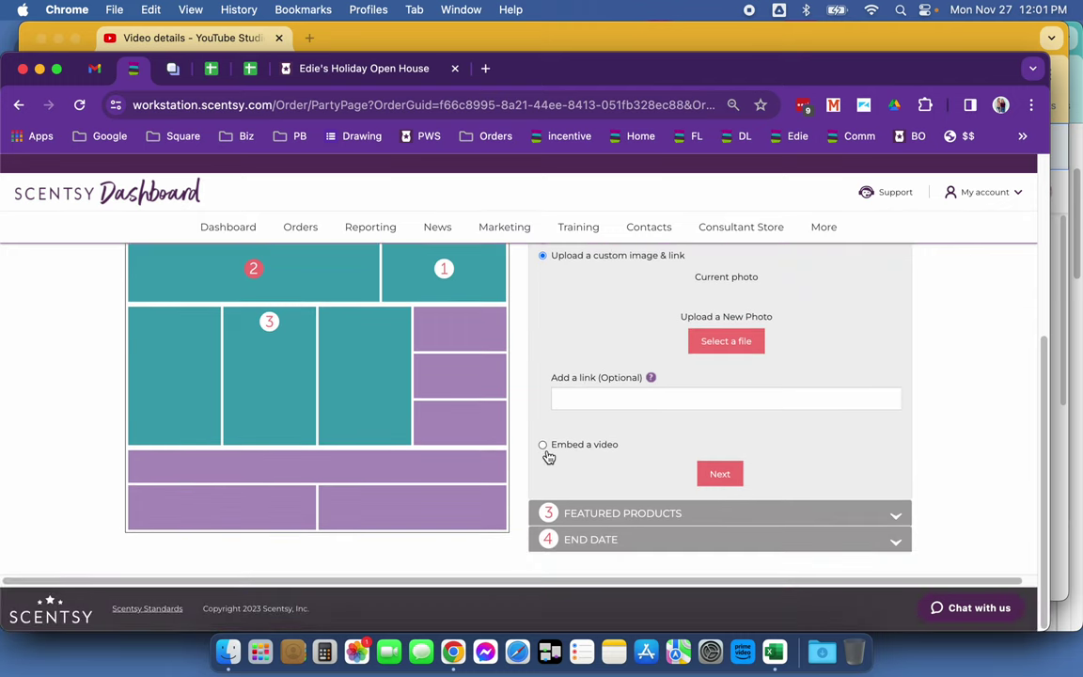
{"action": "left_click", "coordinate": [543, 448]}
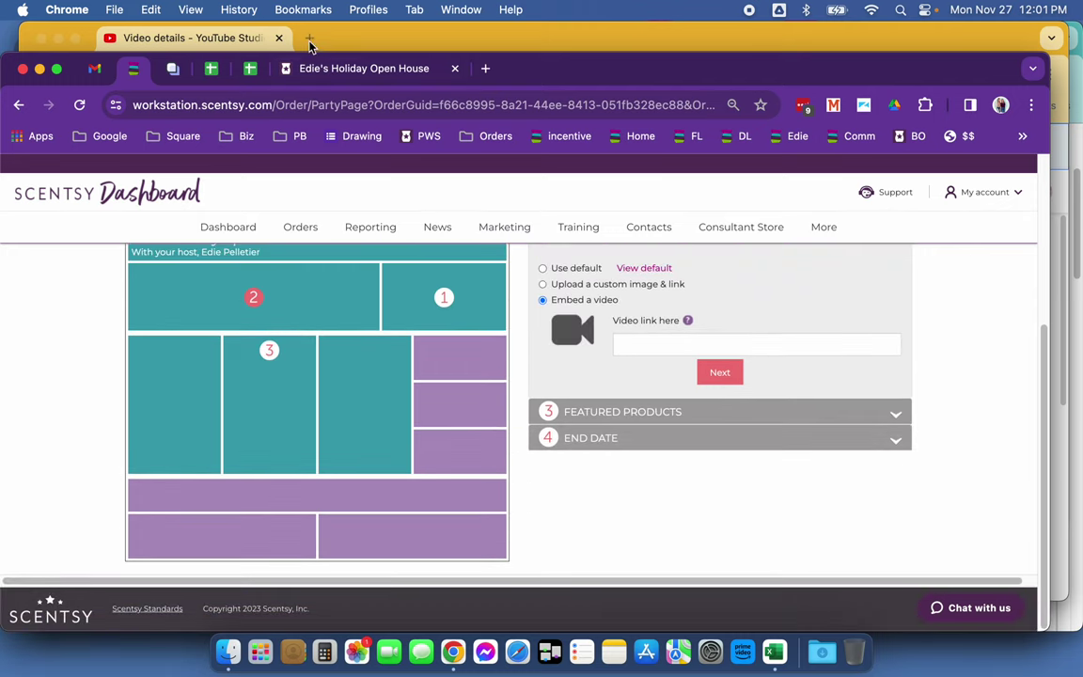
{"action": "left_click", "coordinate": [338, 45]}
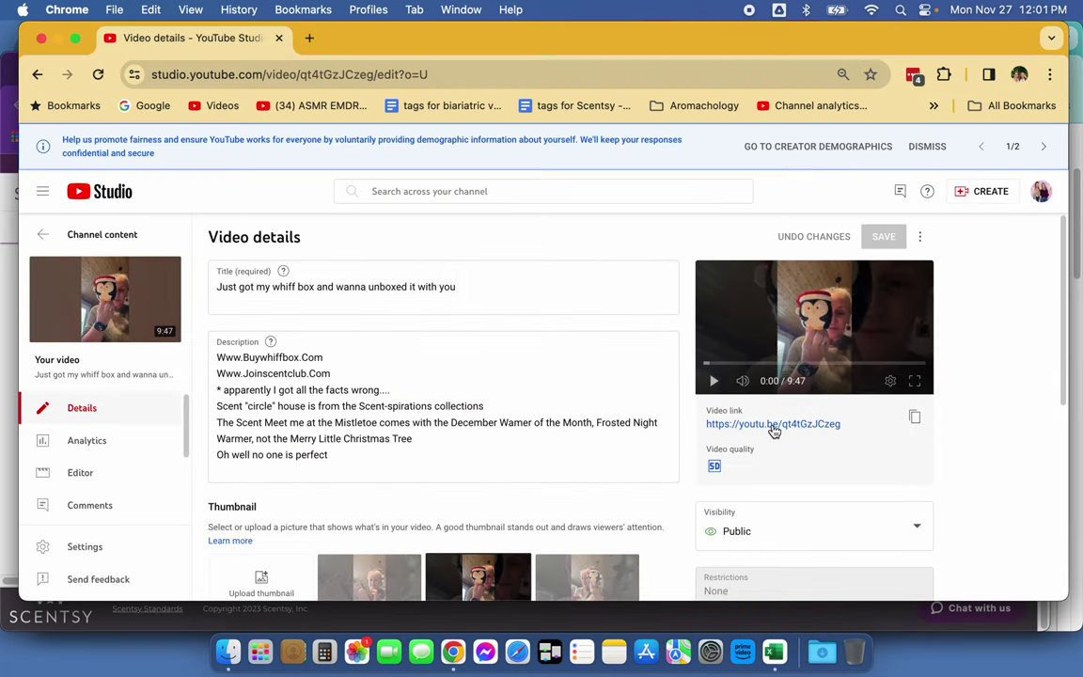
{"action": "left_click", "coordinate": [913, 419]}
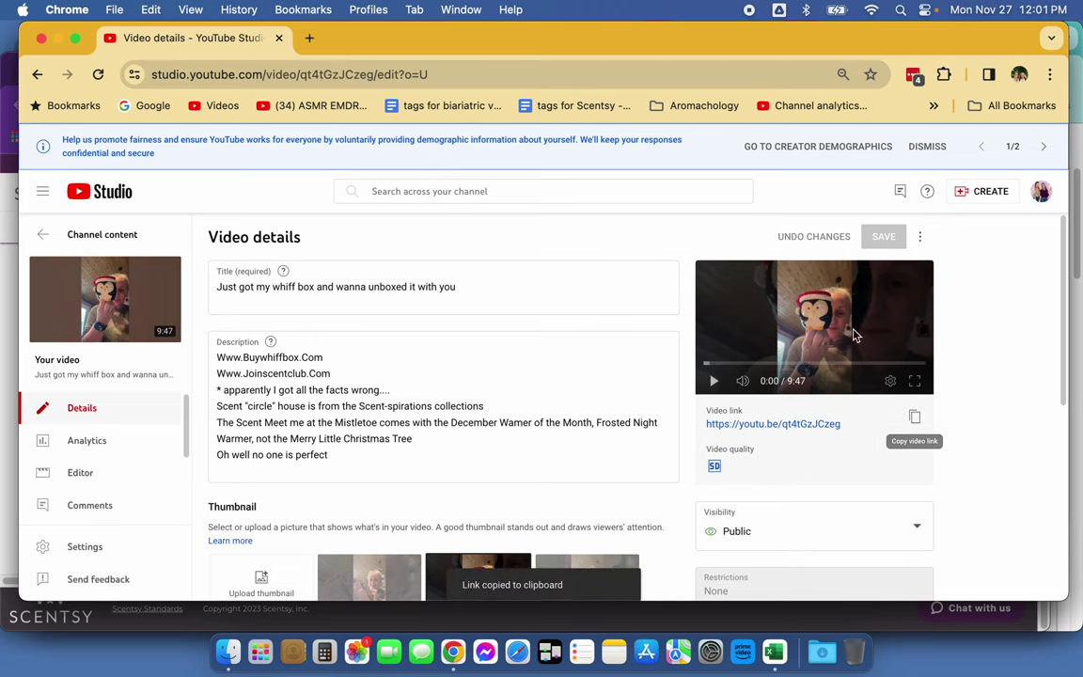
Paste the YouTube link into the Video link field and save the video step
{"action": "left_click", "coordinate": [14, 80]}
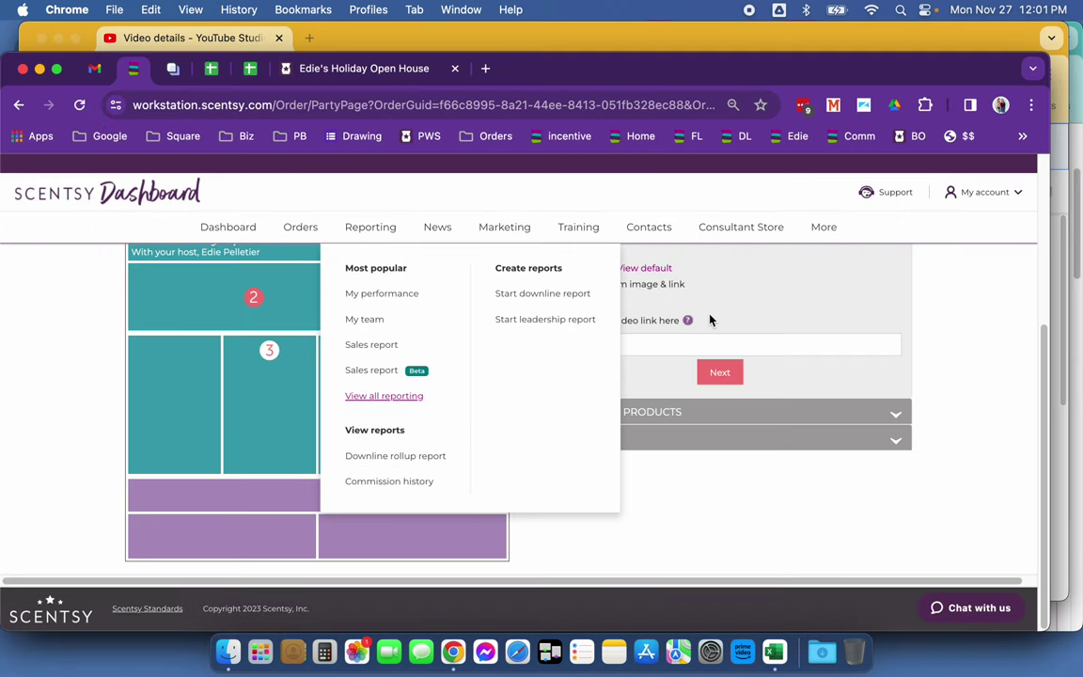
{"action": "left_click", "coordinate": [683, 344]}
{"action": "key", "text": "super+v"}
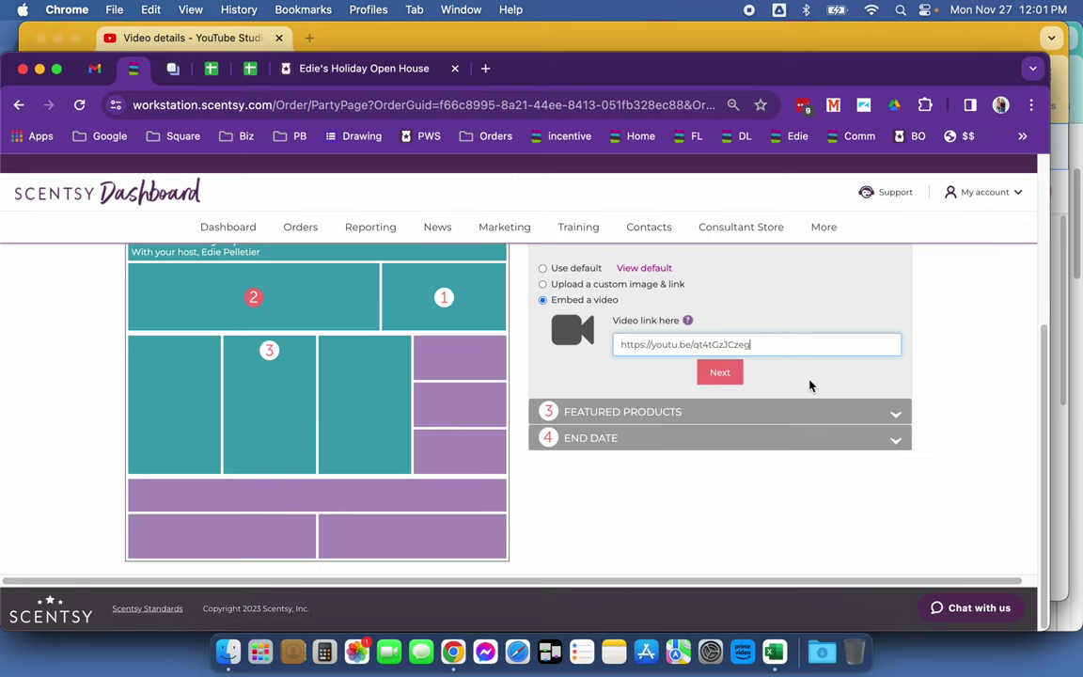
{"action": "left_click", "coordinate": [716, 374]}
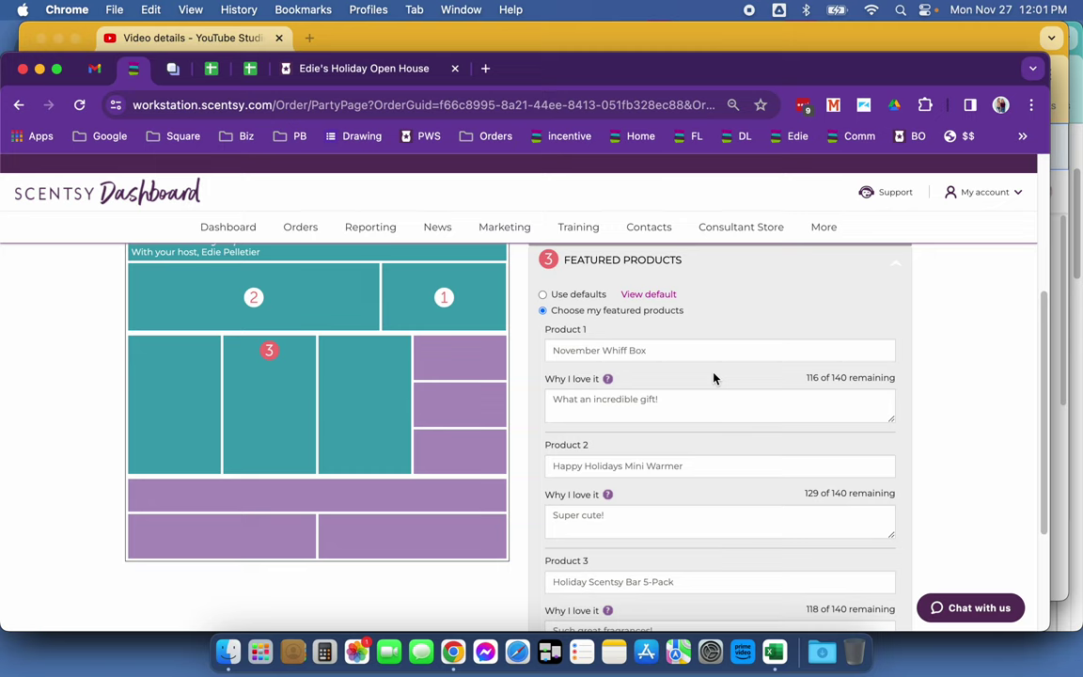
Replace Product 1 with November Whiff Box and review the other featured products
{"action": "left_click_drag", "start_coordinate": [669, 353], "coordinate": [551, 350]}
{"action": "type", "text": "Whiff box"}
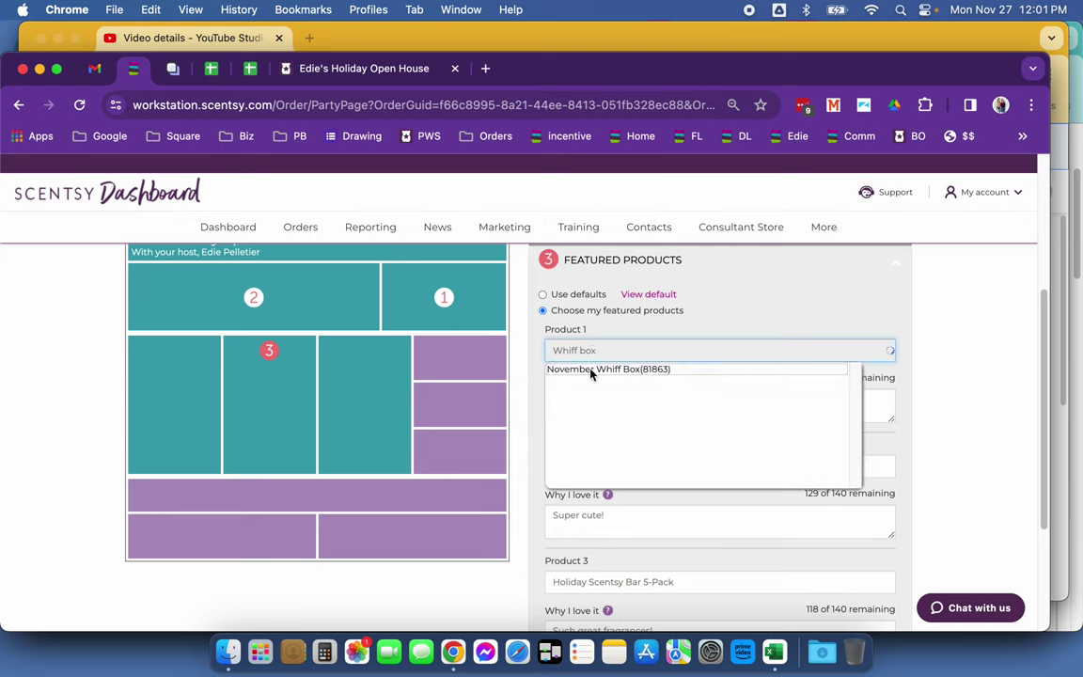
{"action": "left_click", "coordinate": [591, 369]}
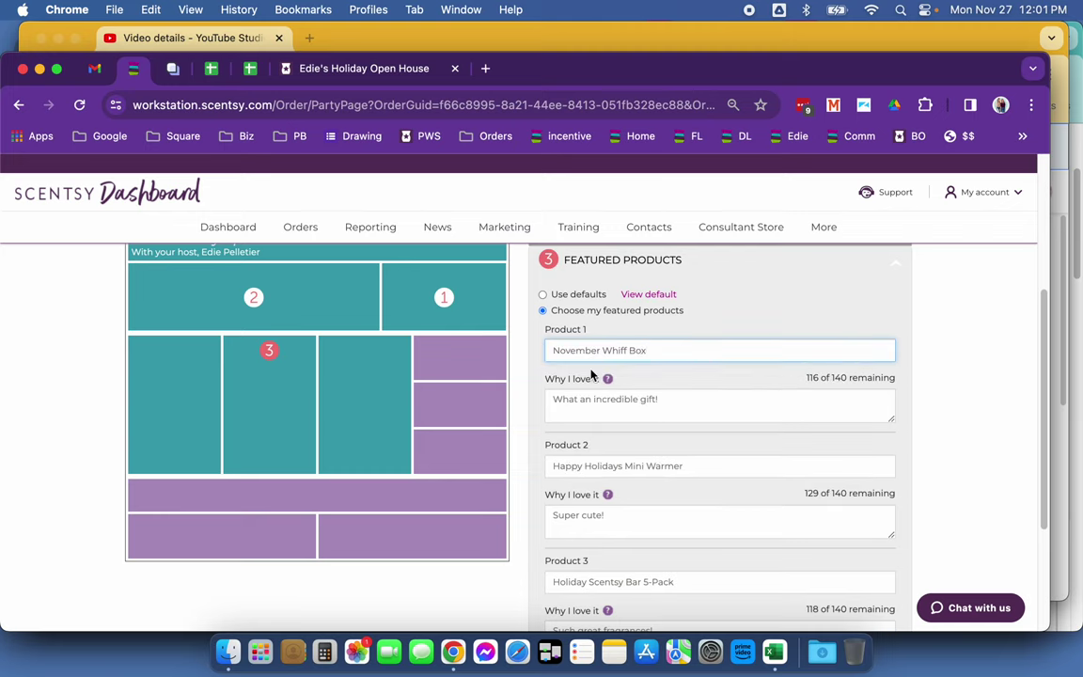
{"action": "left_click", "coordinate": [693, 401]}
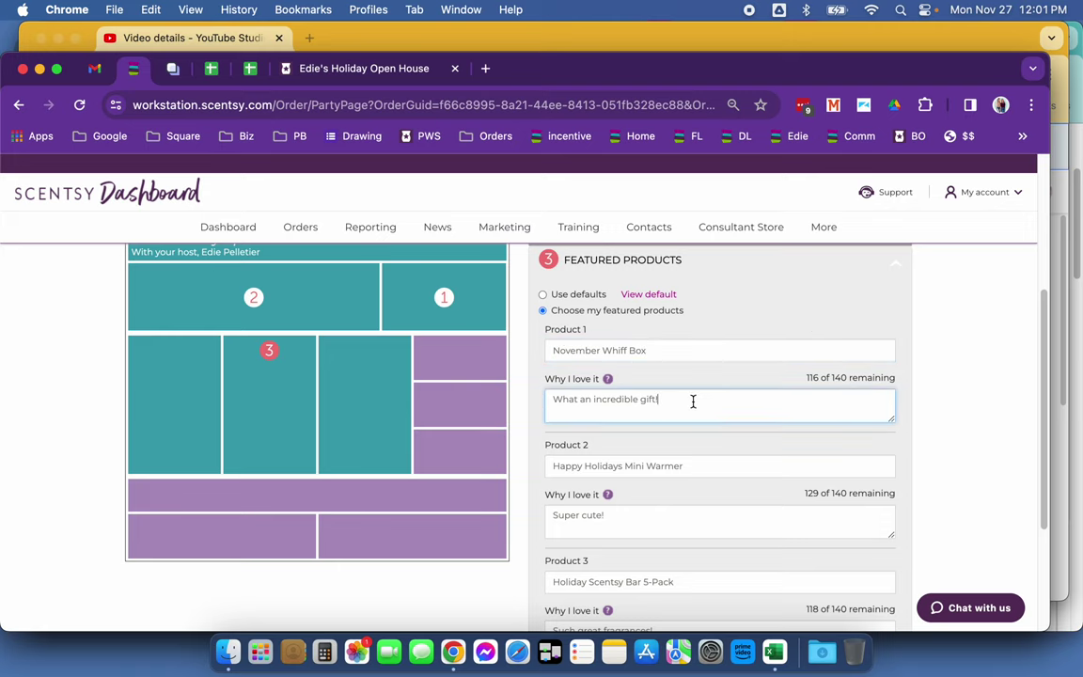
{"action": "left_click", "coordinate": [694, 411]}
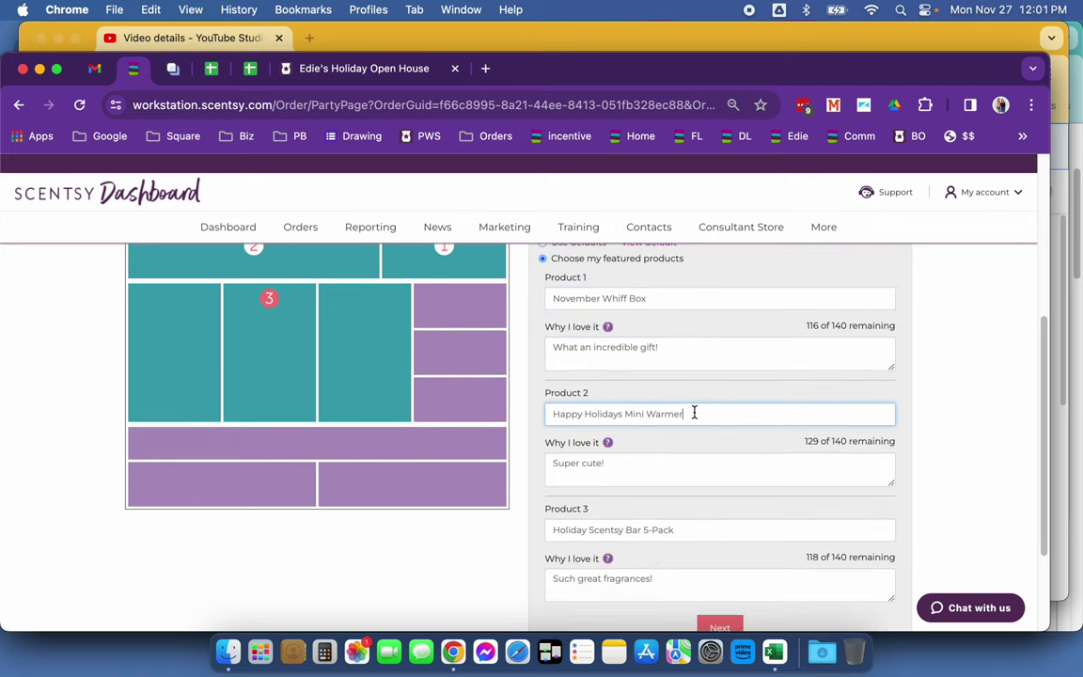
{"action": "scroll", "coordinate": [693, 414], "scroll_direction": "down", "scroll_amount": 2}
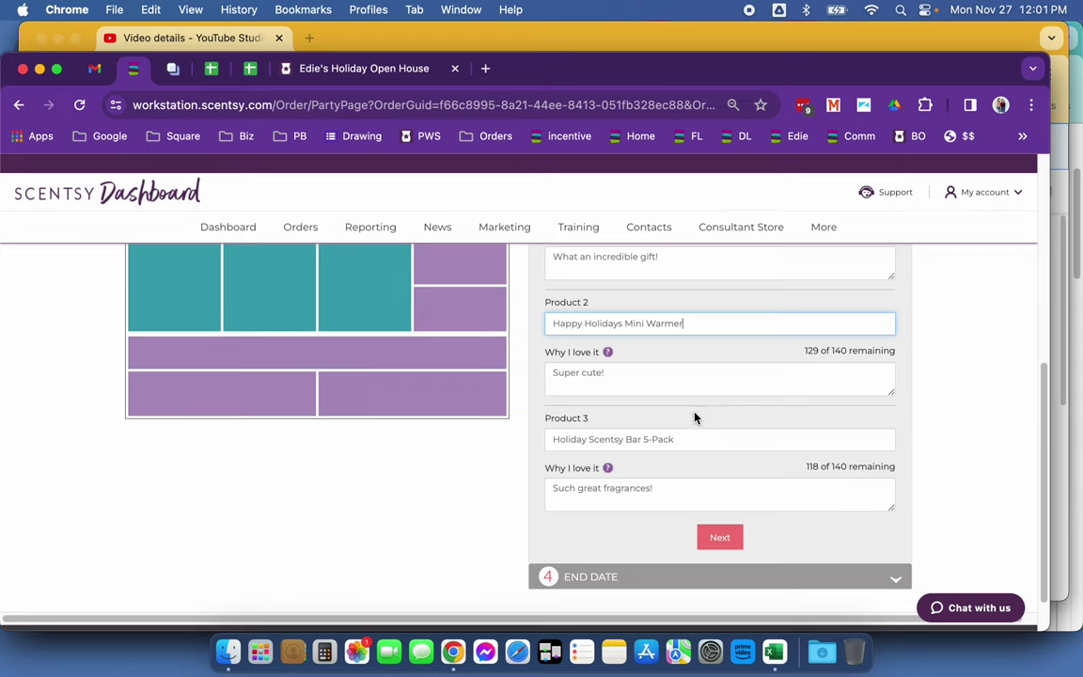
Save the featured products, accept the 02/10/2024 end date, and copy the party page link
{"action": "left_click", "coordinate": [720, 542]}
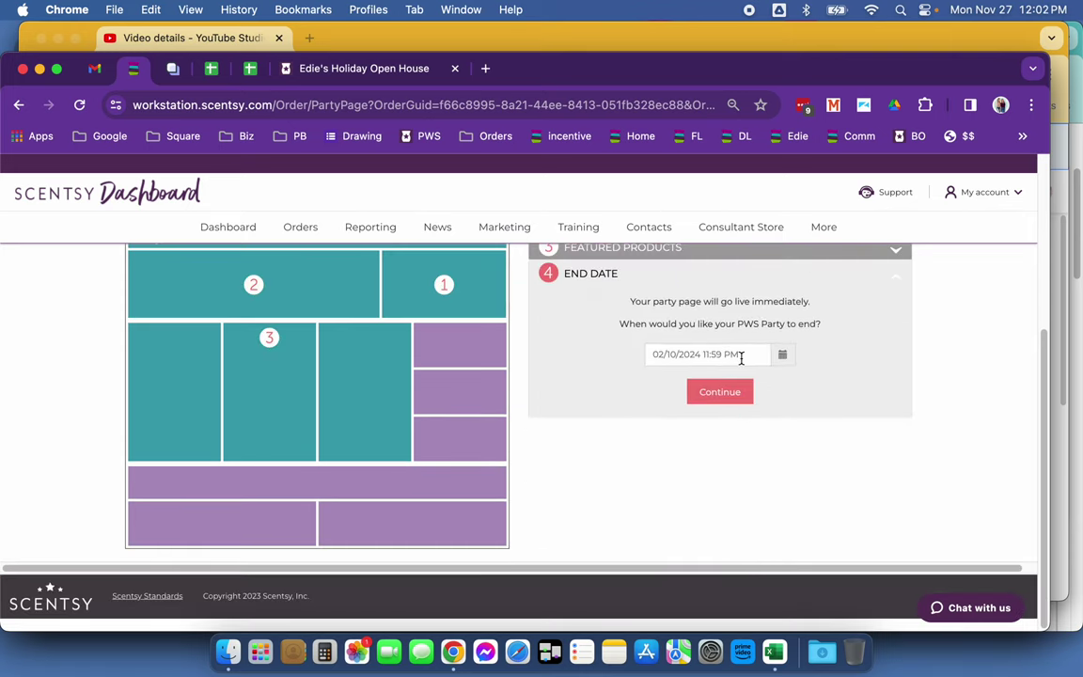
{"action": "left_click", "coordinate": [726, 395]}
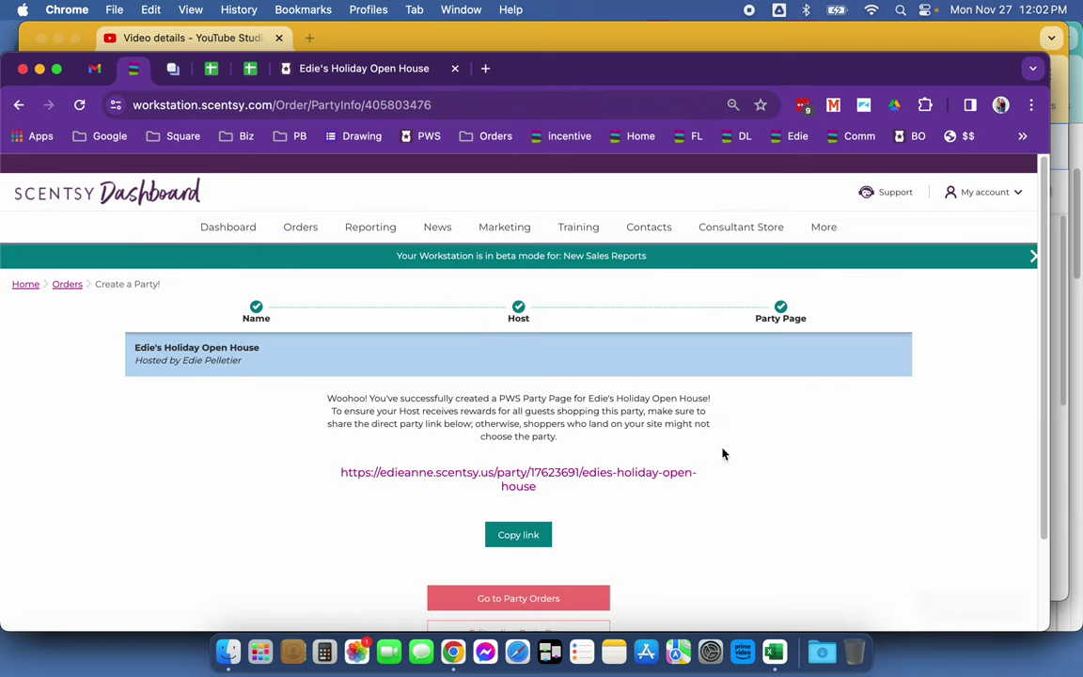
{"action": "left_click", "coordinate": [532, 532]}
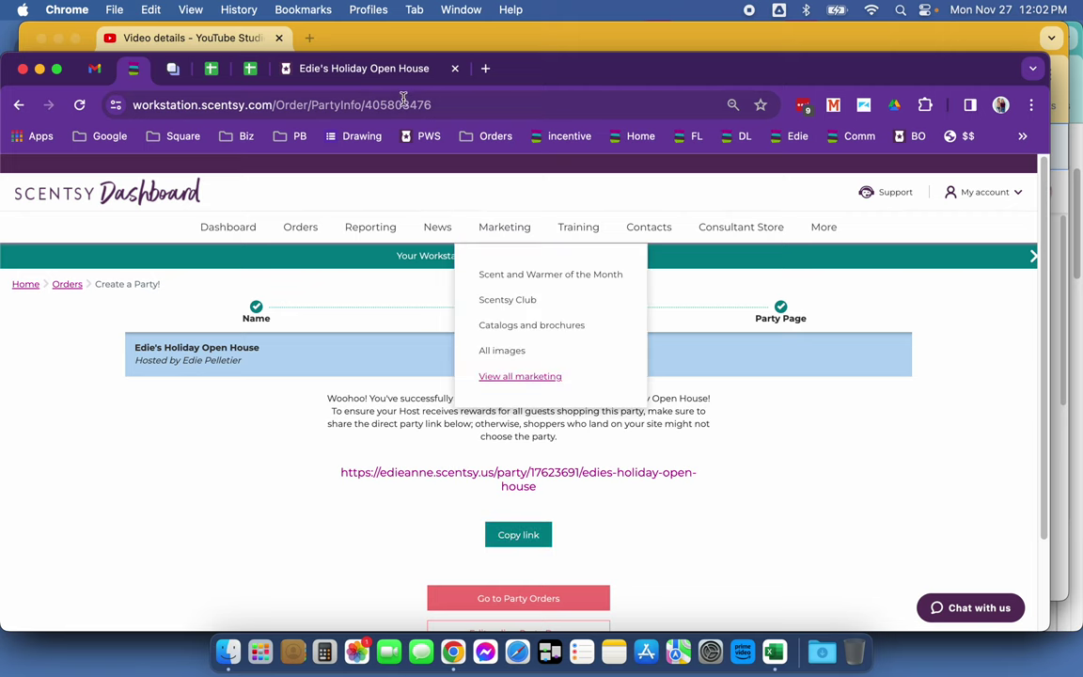
Load the copied party page link in the other Chrome tab
{"action": "left_click", "coordinate": [364, 104]}
{"action": "key", "text": "super+v"}
{"action": "key", "text": "Return"}
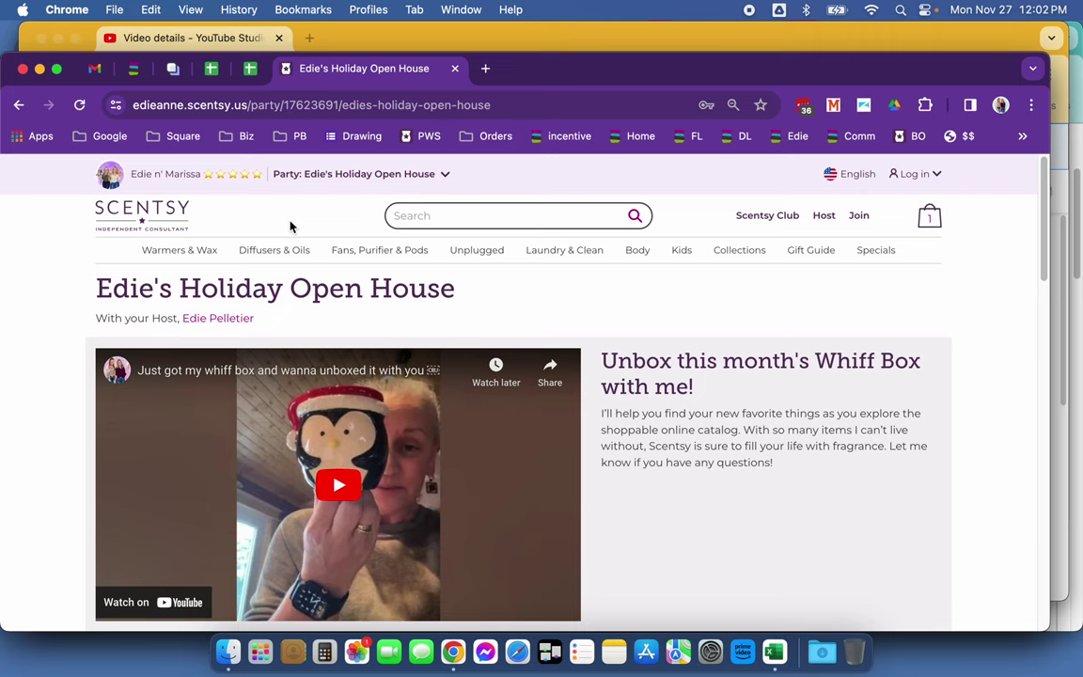
Reload the party page and add November Whiff Box from My Love List, bringing the subtotal to $70.00
{"action": "left_click", "coordinate": [554, 111]}
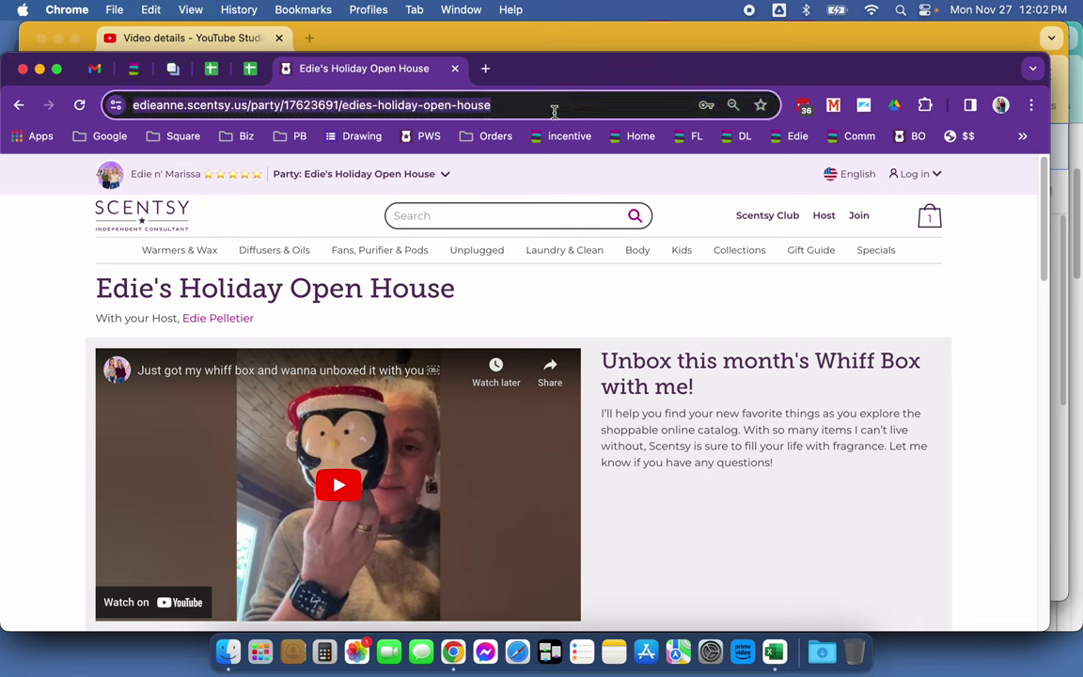
{"action": "left_click", "coordinate": [554, 113]}
{"action": "key", "text": "Return"}
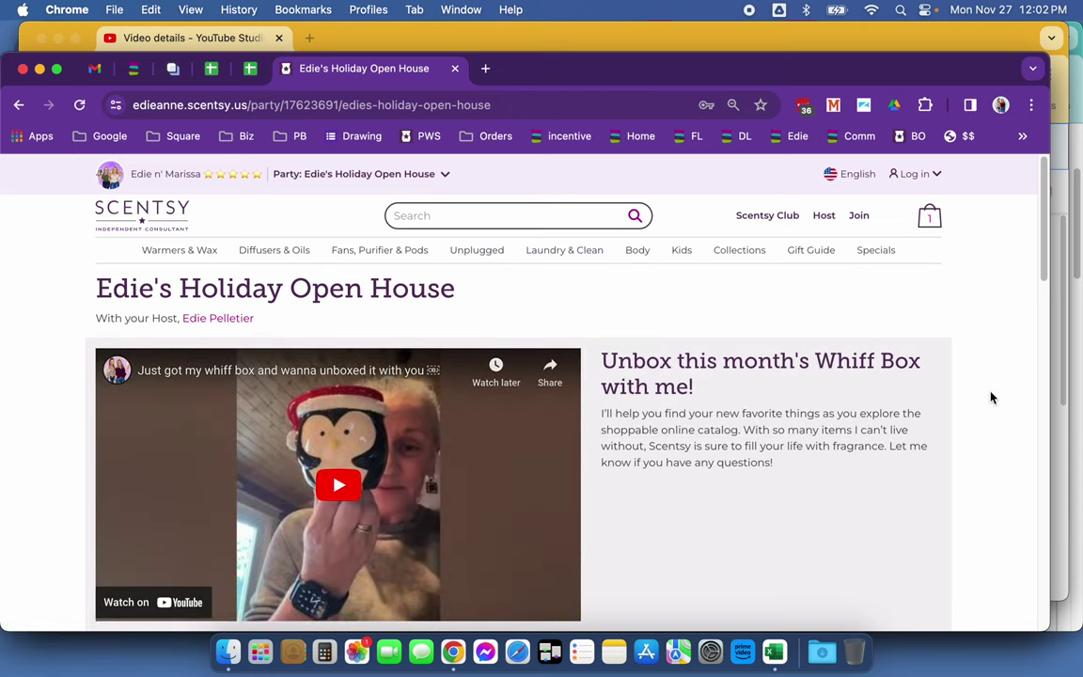
{"action": "scroll", "coordinate": [984, 403], "scroll_direction": "down", "scroll_amount": 2}
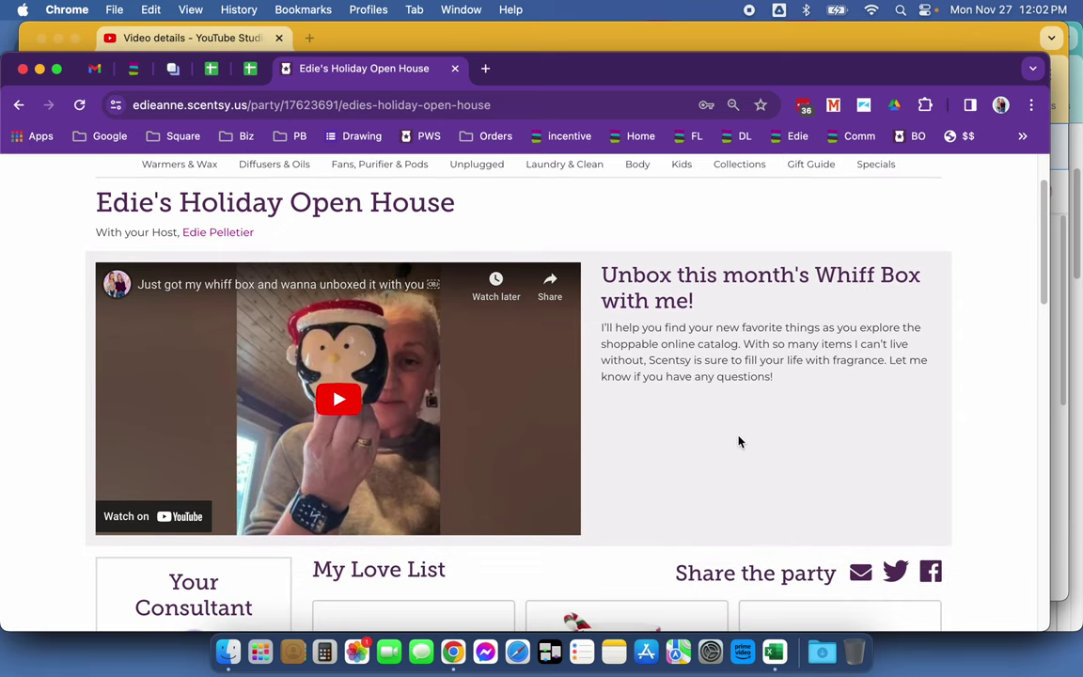
{"action": "scroll", "coordinate": [739, 442], "scroll_direction": "down", "scroll_amount": 5}
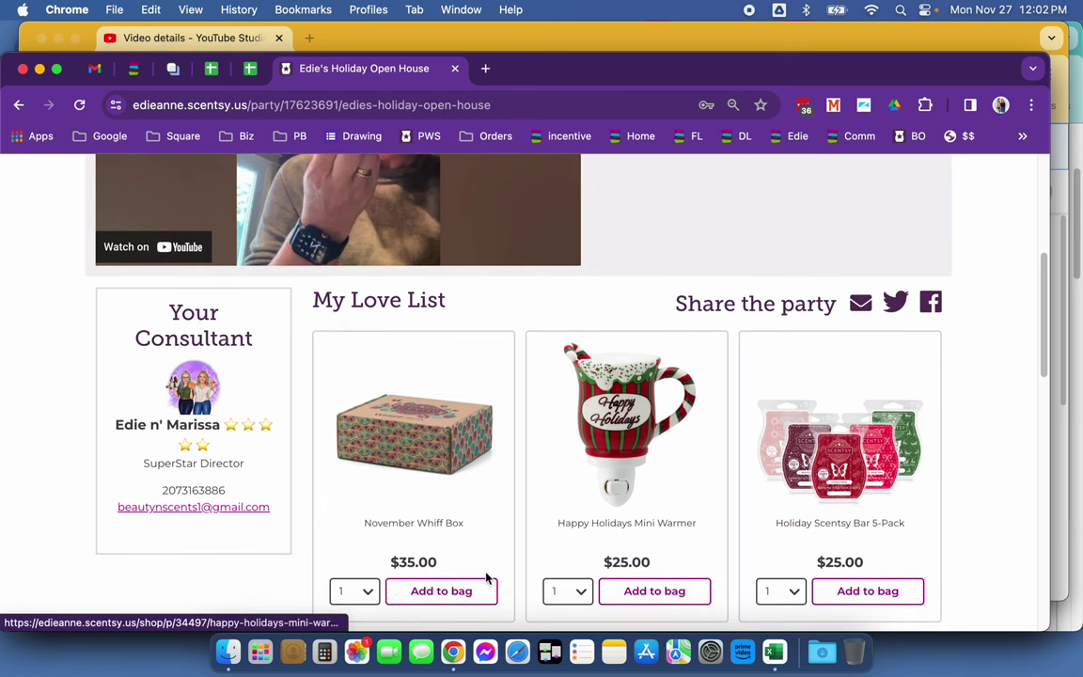
{"action": "left_click", "coordinate": [420, 592]}
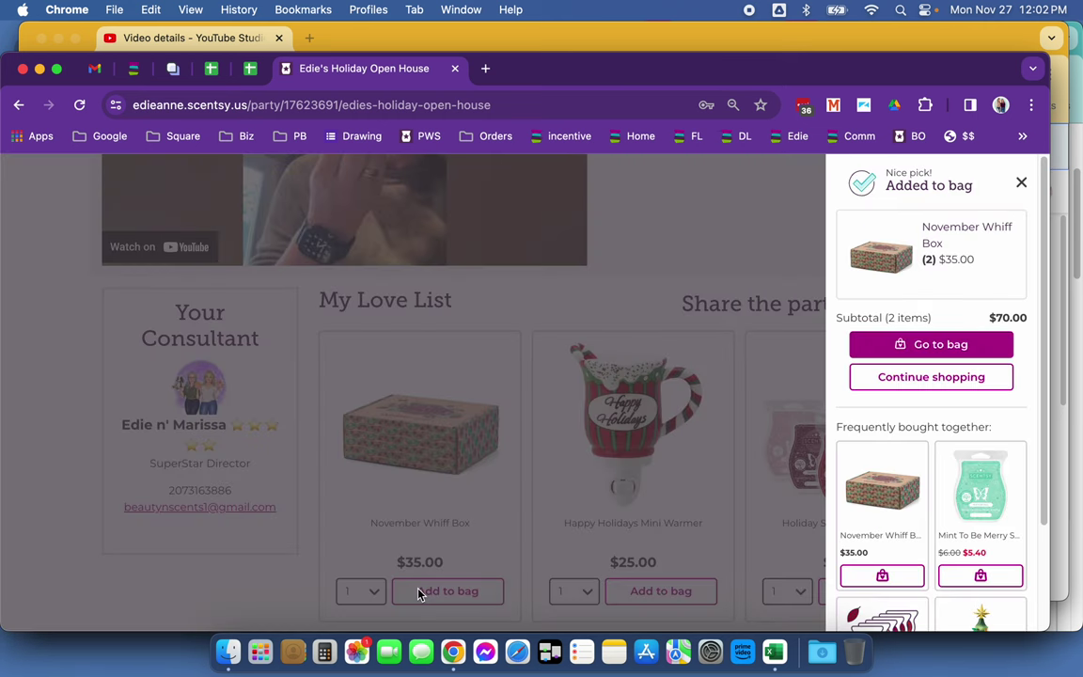
{"action": "left_click", "coordinate": [636, 284]}
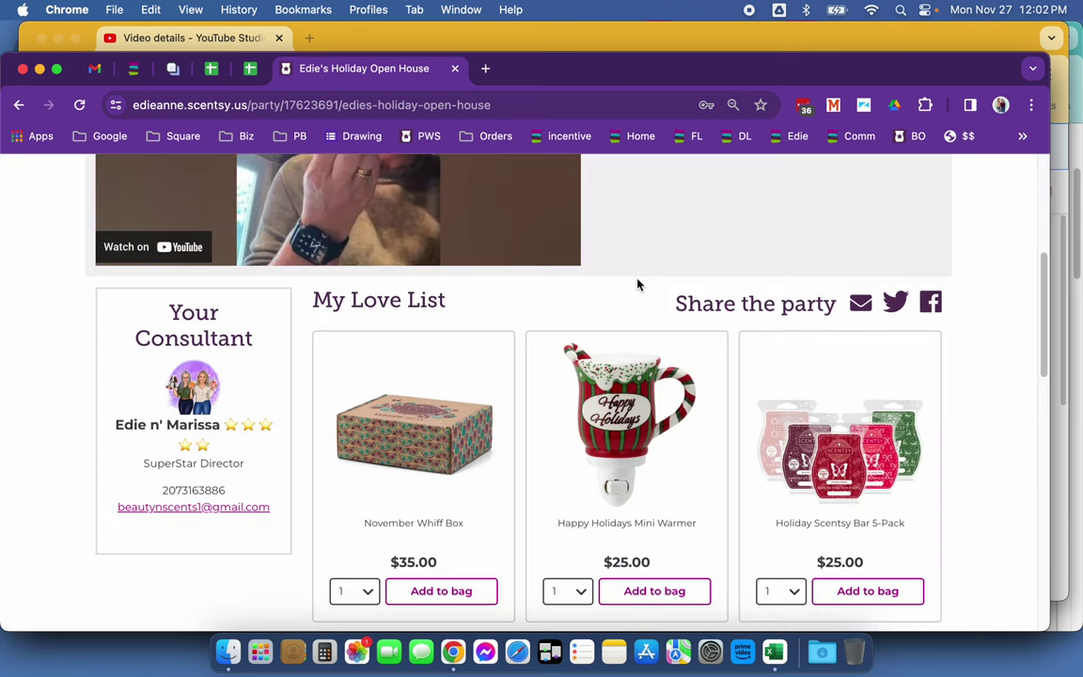
{"action": "scroll", "coordinate": [636, 283], "scroll_direction": "up", "scroll_amount": 6}
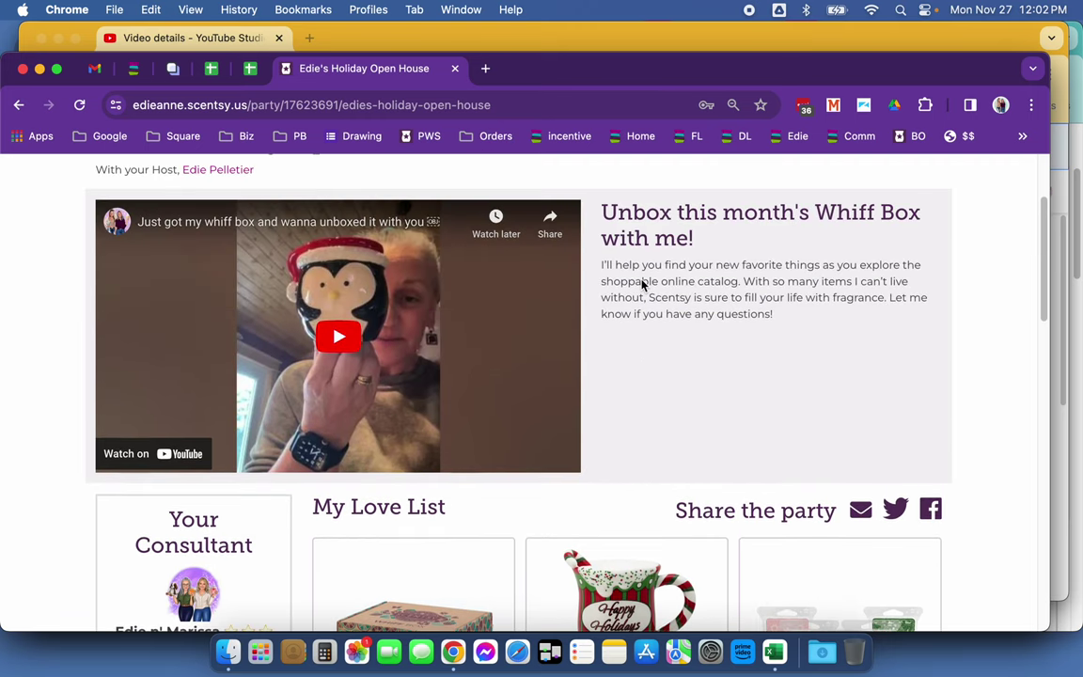
{"action": "scroll", "coordinate": [642, 284], "scroll_direction": "up", "scroll_amount": 1}
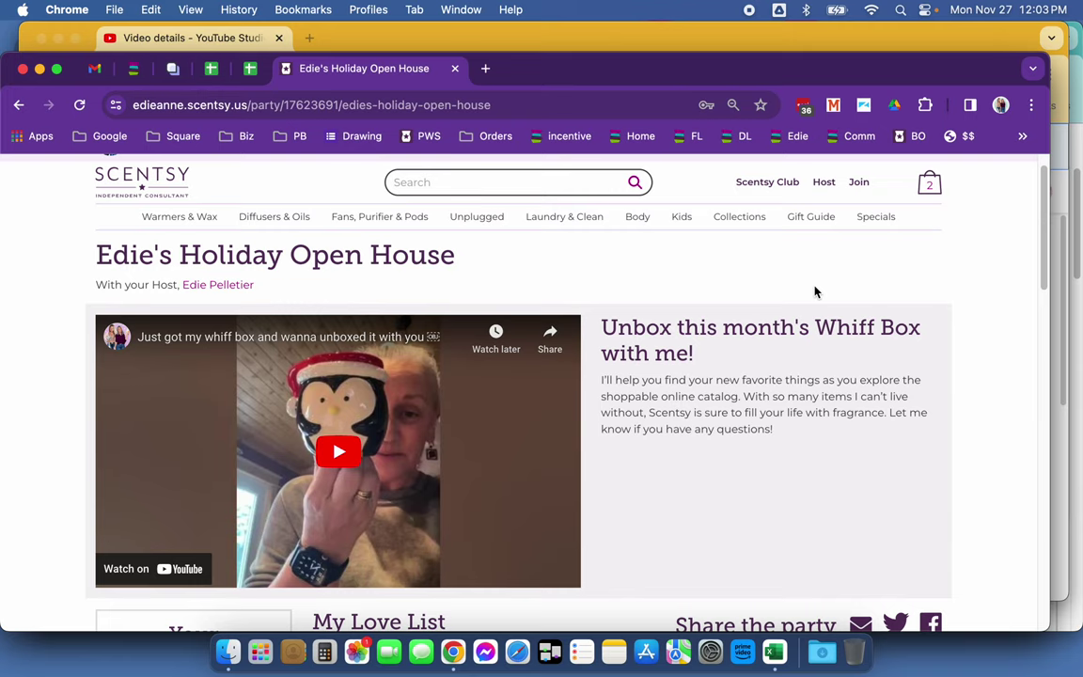
{"action": "scroll", "coordinate": [839, 386], "scroll_direction": "down", "scroll_amount": 3}
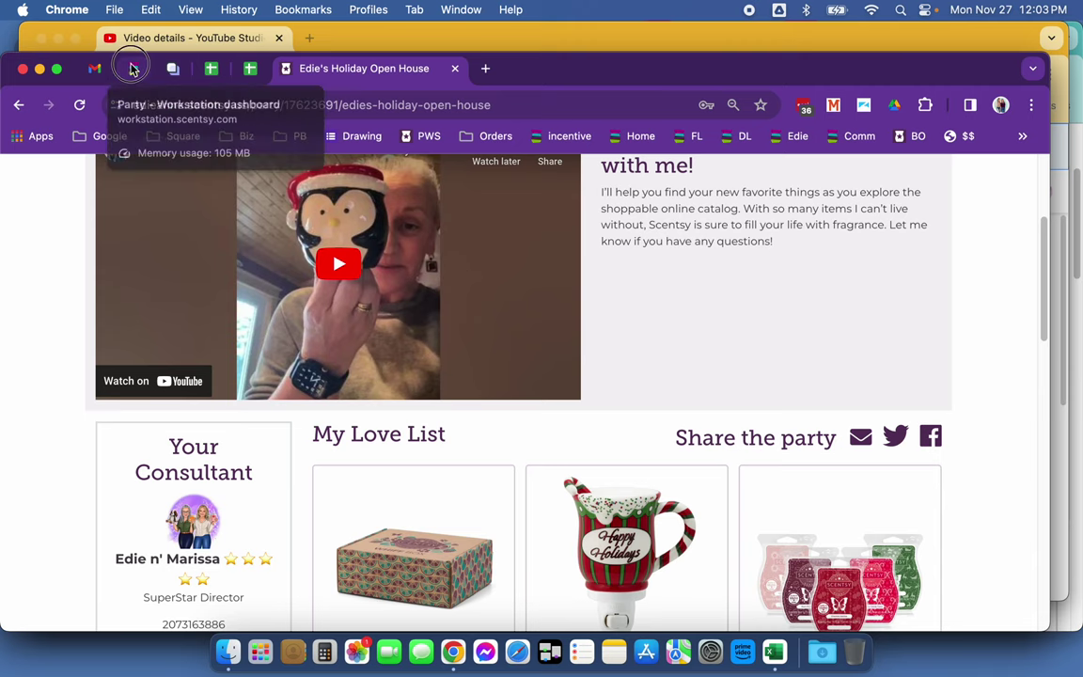
Return to Workstation, reopen the Party Page editor, and expand its Video or Image section
{"action": "left_click", "coordinate": [133, 69]}
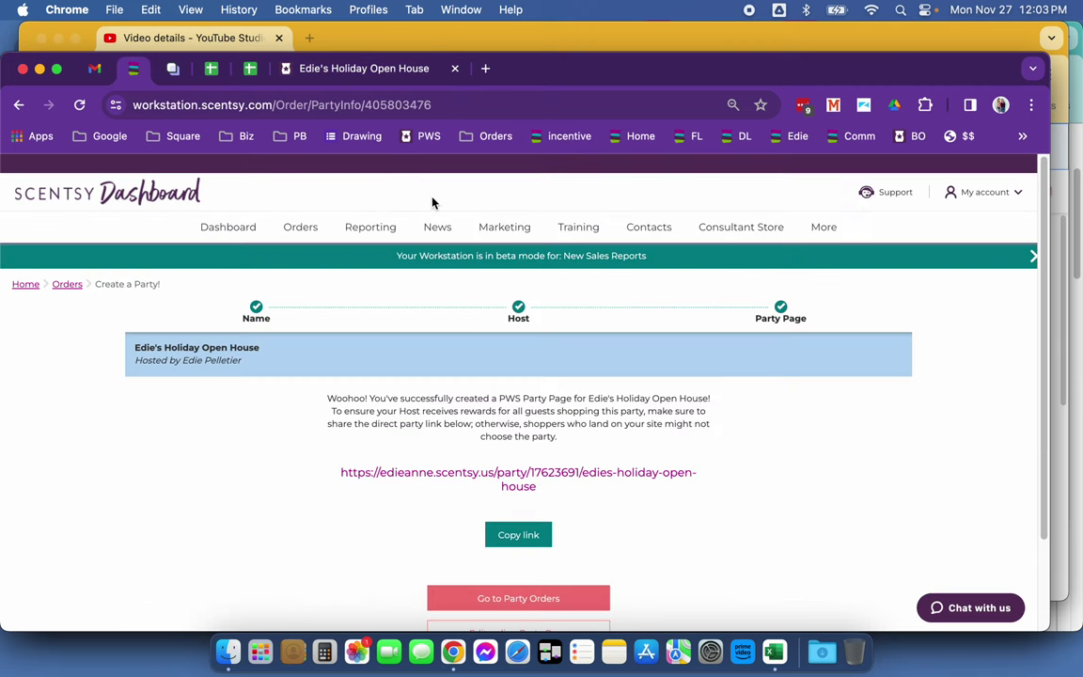
{"action": "left_click", "coordinate": [781, 308]}
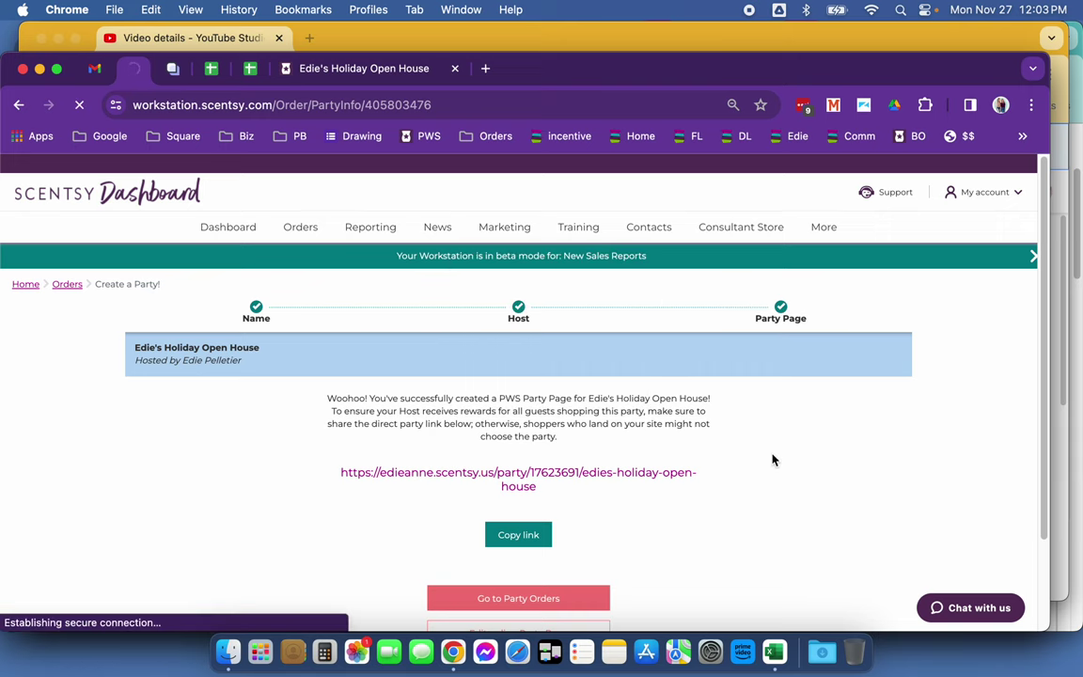
{"action": "scroll", "coordinate": [772, 460], "scroll_direction": "down", "scroll_amount": 2}
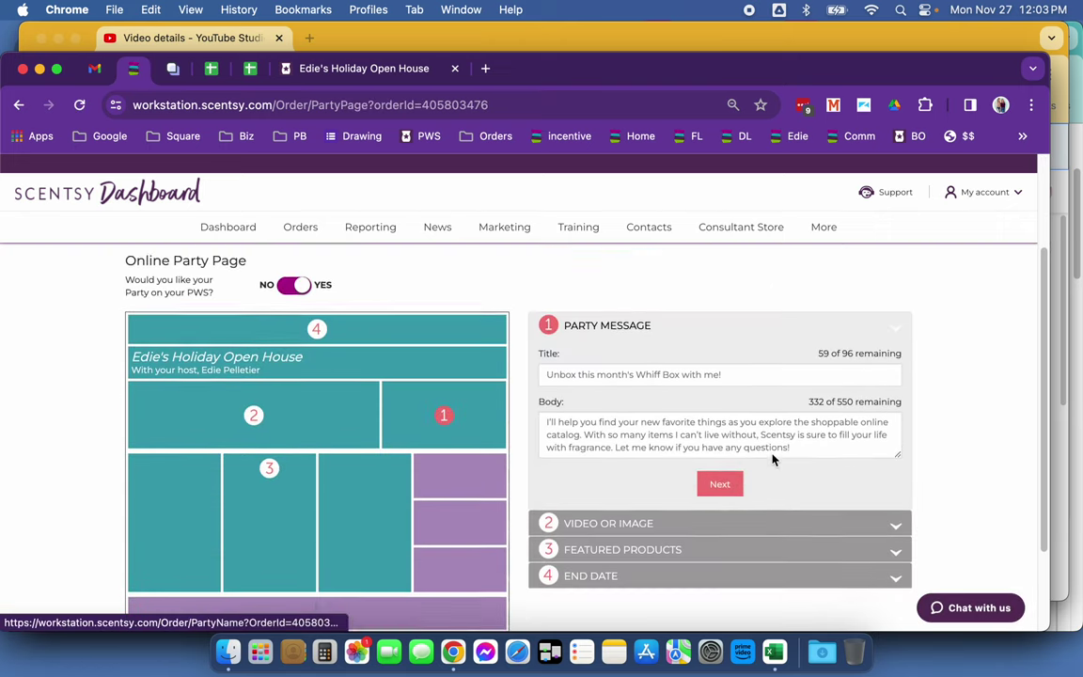
{"action": "scroll", "coordinate": [772, 460], "scroll_direction": "down", "scroll_amount": 1}
{"action": "left_click", "coordinate": [712, 459]}
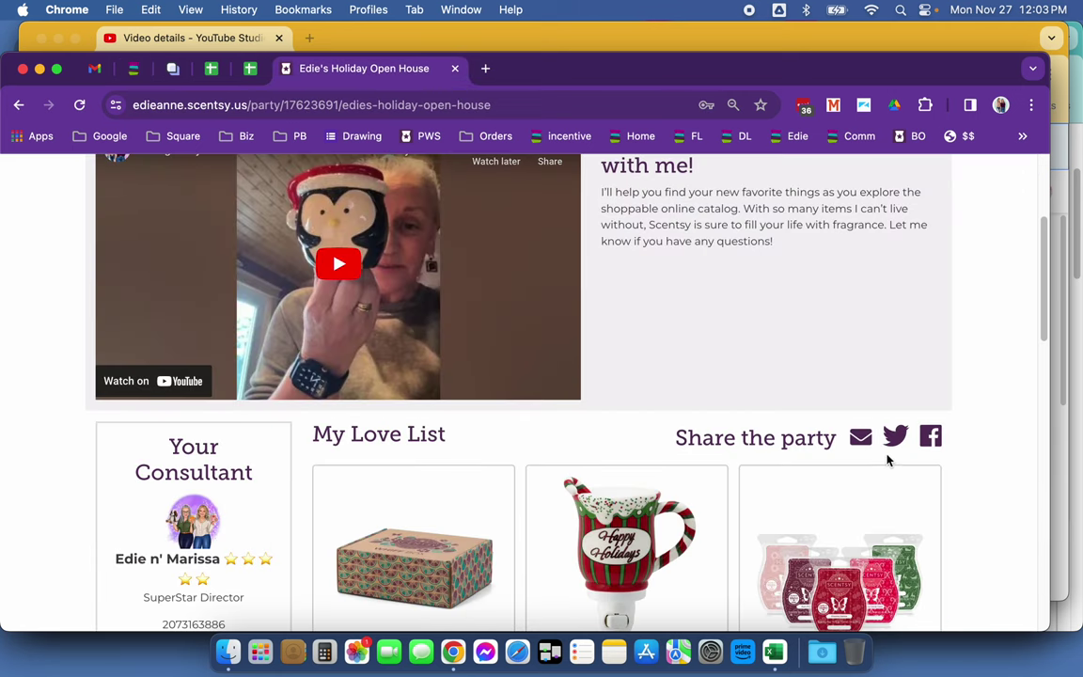
{"action": "scroll", "coordinate": [887, 460], "scroll_direction": "down", "scroll_amount": 3}
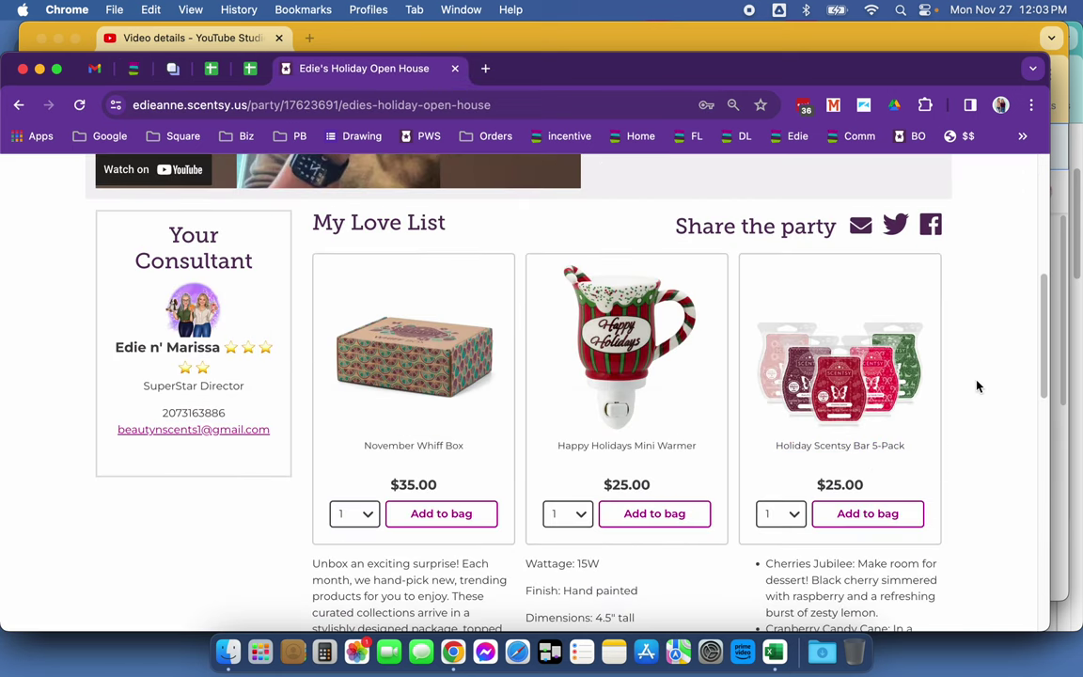
{"action": "scroll", "coordinate": [977, 385], "scroll_direction": "up", "scroll_amount": 3}
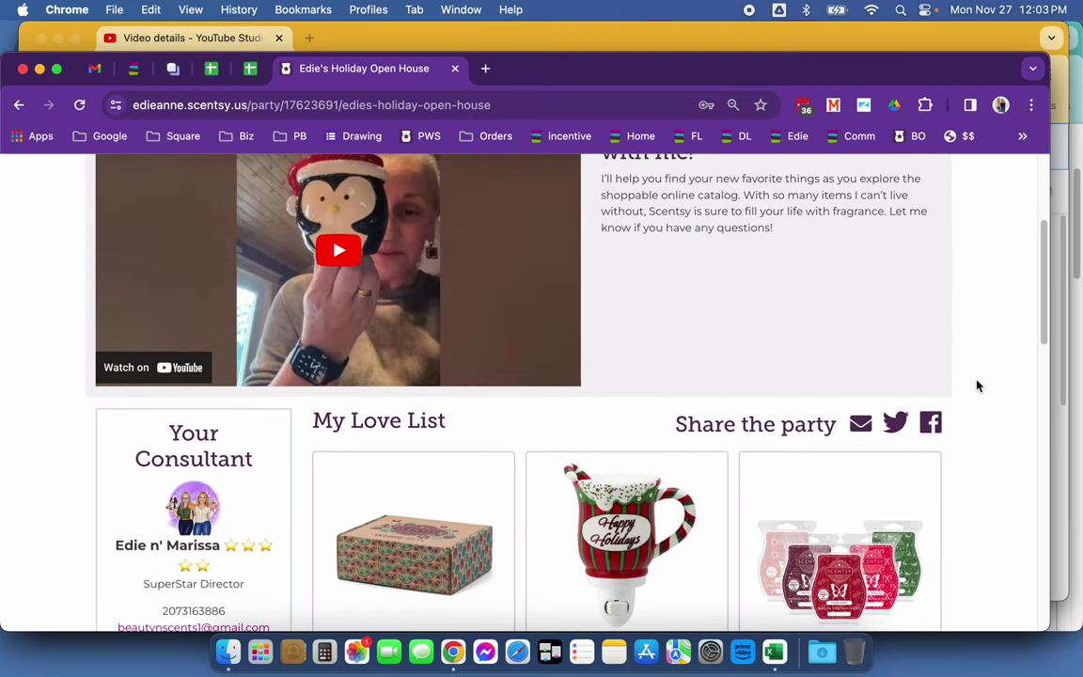
{"action": "scroll", "coordinate": [976, 386], "scroll_direction": "up", "scroll_amount": 2}
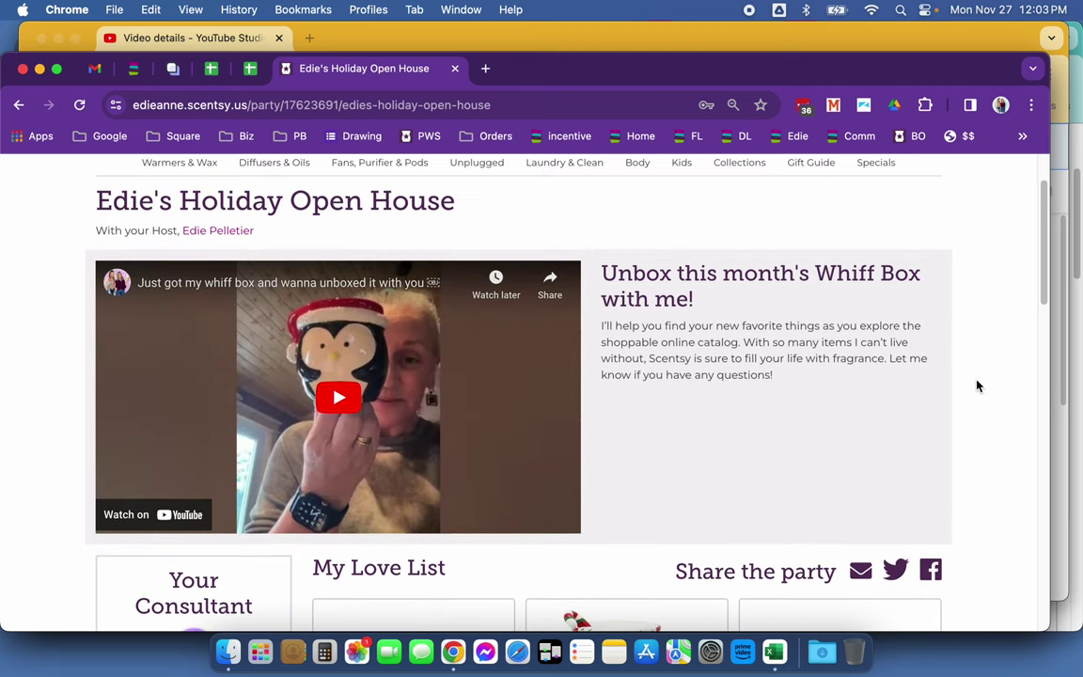